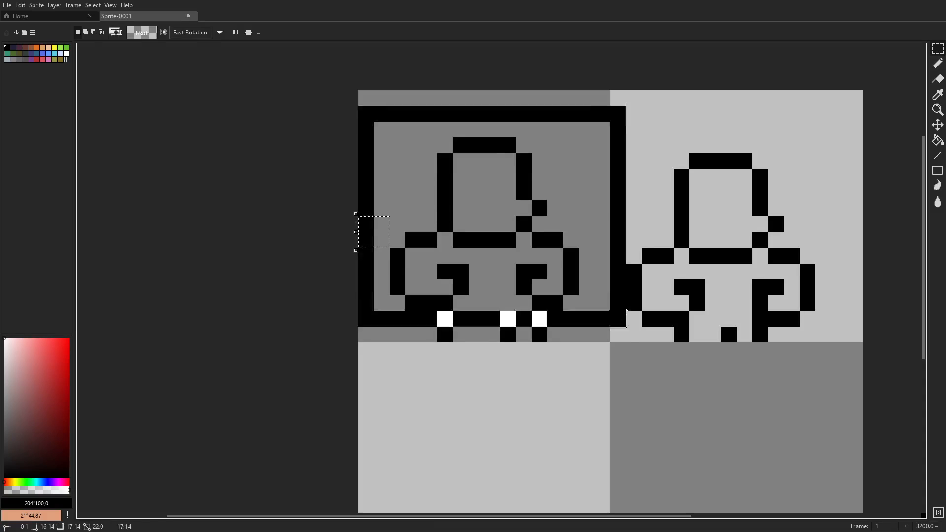
- Adjust the outlined figure's position in the upper-left tile and delete the duplicate outline from the upper-right tile
{"action": "key", "text": "Down"}
{"action": "left_click_drag", "start_coordinate": [822, 145], "coordinate": [635, 382]}
{"action": "left_click_drag", "start_coordinate": [586, 351], "coordinate": [509, 323]}
{"action": "key", "text": "Left"}
{"action": "left_click_drag", "start_coordinate": [857, 112], "coordinate": [616, 416]}
{"action": "key", "text": "Delete"}
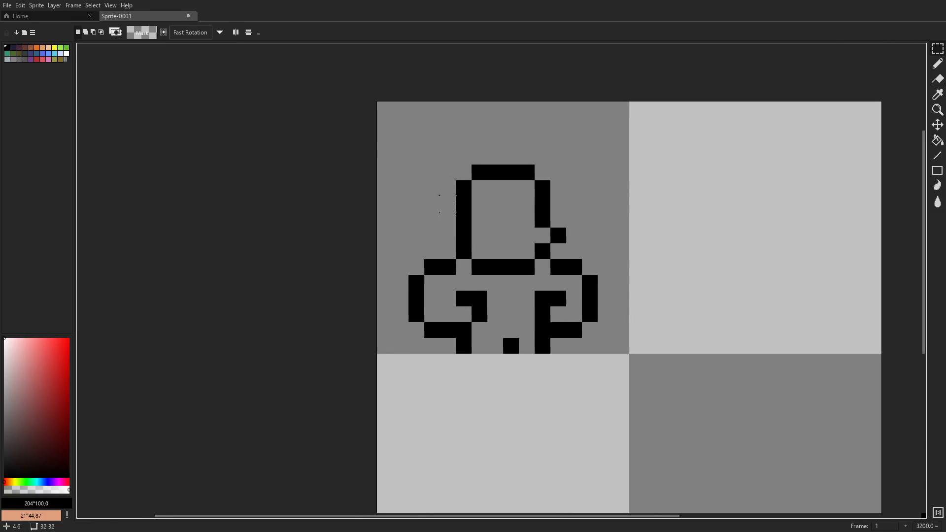
{"action": "left_click", "coordinate": [554, 220], "text": "alt"}
{"action": "key", "text": "g"}
{"action": "left_click", "coordinate": [555, 212]}
{"action": "key", "text": "ctrl+z"}
{"action": "scroll", "coordinate": [556, 210], "scroll_direction": "up", "scroll_amount": 1}
{"action": "left_click", "coordinate": [532, 234]}
{"action": "key", "text": "ctrl+z"}
- Lower the top of the head outline by one pixel row and erase the old row and its corner pixels
{"action": "key", "text": "b"}
{"action": "scroll", "coordinate": [599, 265], "scroll_direction": "down", "scroll_amount": 5}
{"action": "scroll", "coordinate": [596, 262], "scroll_direction": "up", "scroll_amount": 5}
{"action": "left_click_drag", "start_coordinate": [460, 188], "coordinate": [530, 188]}
{"action": "key", "text": "e"}
{"action": "left_click_drag", "start_coordinate": [530, 164], "coordinate": [460, 164]}
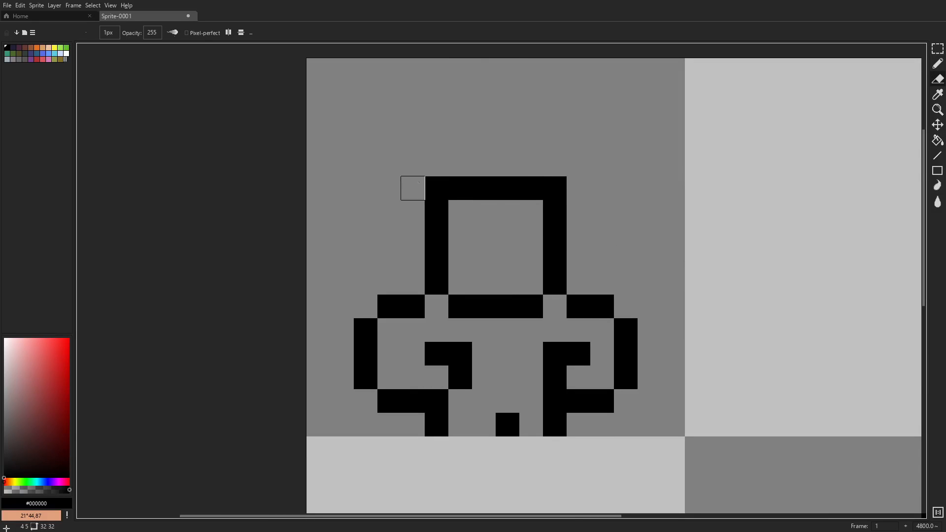
{"action": "left_click", "coordinate": [436, 188]}
{"action": "scroll", "coordinate": [675, 278], "scroll_direction": "down", "scroll_amount": 8}
{"action": "key", "text": "ctrl+z"}
{"action": "key", "text": "ctrl+z"}
{"action": "scroll", "coordinate": [672, 279], "scroll_direction": "up", "scroll_amount": 9}
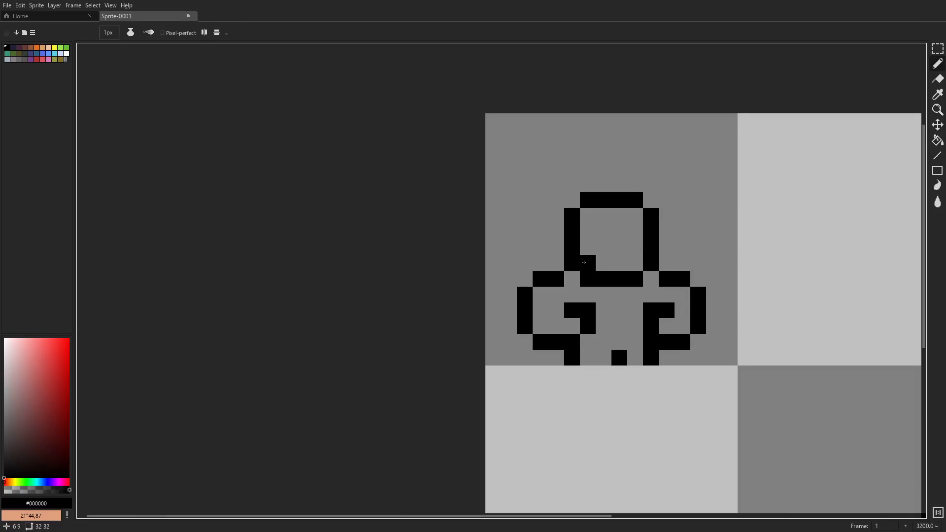
- Shape the jaw at the head's lower-left corner with diagonal black pixels and erase the old corner pixels
{"action": "left_click_drag", "start_coordinate": [587, 264], "coordinate": [573, 278]}
{"action": "key", "text": "e"}
{"action": "left_click_drag", "start_coordinate": [573, 264], "coordinate": [587, 279]}
{"action": "scroll", "coordinate": [681, 277], "scroll_direction": "down", "scroll_amount": 7}
{"action": "scroll", "coordinate": [676, 274], "scroll_direction": "up", "scroll_amount": 9}
{"action": "scroll", "coordinate": [727, 305], "scroll_direction": "down", "scroll_amount": 7}
{"action": "scroll", "coordinate": [744, 313], "scroll_direction": "up", "scroll_amount": 6}
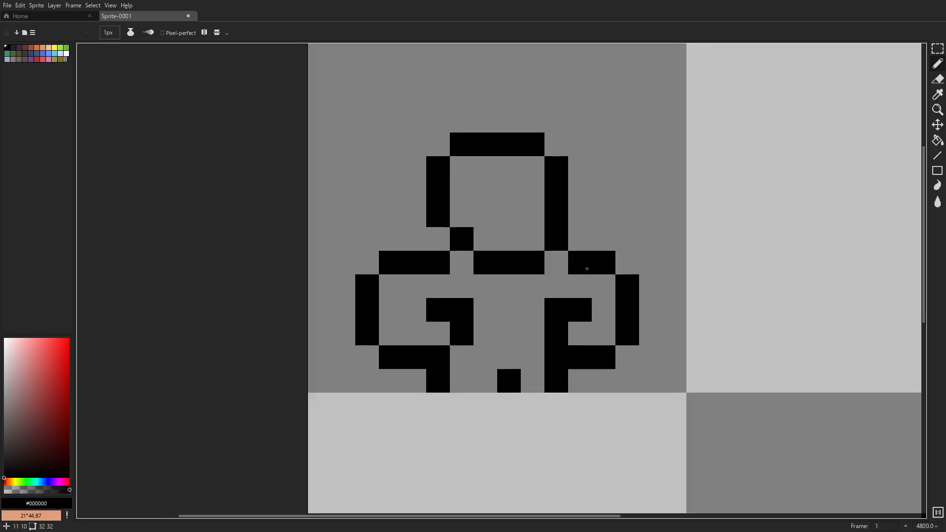
- Paint the open bottoms of the legs and fill the body and head with tan #b09061
{"action": "left_click", "coordinate": [8, 477]}
{"action": "left_click", "coordinate": [11, 481]}
{"action": "left_click_drag", "start_coordinate": [473, 395], "coordinate": [496, 395]}
{"action": "left_click", "coordinate": [543, 396]}
{"action": "key", "text": "g"}
{"action": "left_click", "coordinate": [518, 339]}
{"action": "left_click", "coordinate": [510, 231]}
- Paint a red strip (HSV 354°, 76, 94) across the figure's waist, between the arms and legs
{"action": "key", "text": "i"}
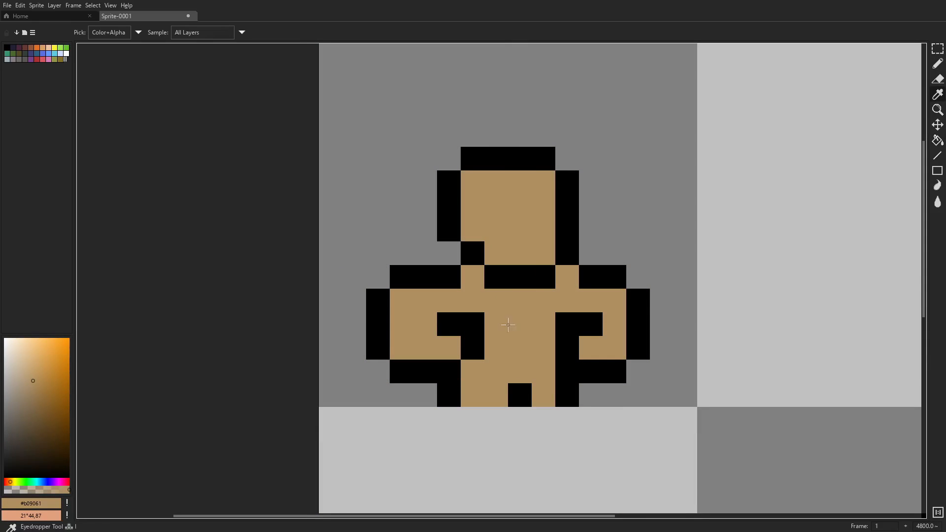
{"action": "left_click", "coordinate": [67, 482]}
{"action": "left_click", "coordinate": [57, 348]}
{"action": "scroll", "coordinate": [657, 325], "scroll_direction": "down", "scroll_amount": 5}
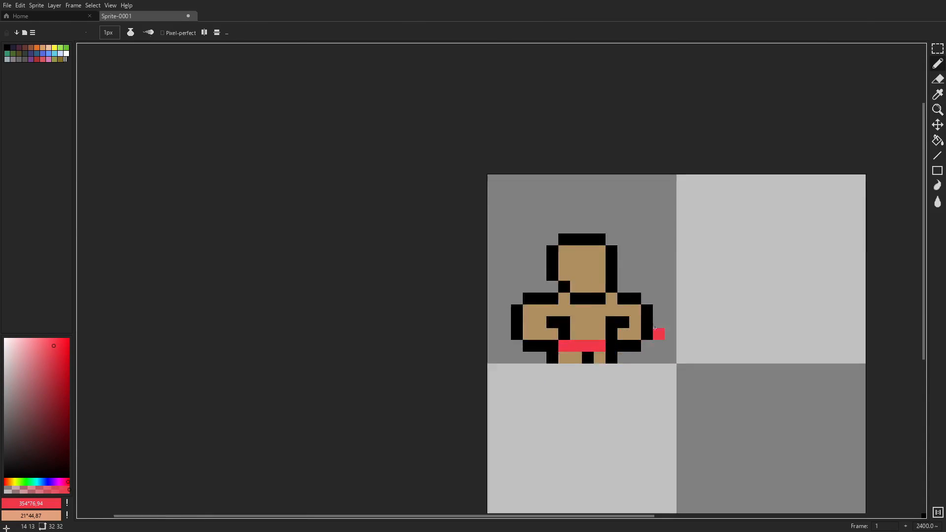
- Shade the jaw, neck, arms and right leg with the darker skin tone #917156
{"action": "scroll", "coordinate": [645, 323], "scroll_direction": "up", "scroll_amount": 6}
{"action": "key", "text": "i"}
{"action": "left_click", "coordinate": [566, 298]}
{"action": "left_click", "coordinate": [30, 398]}
{"action": "key", "text": "b"}
{"action": "left_click", "coordinate": [495, 267]}
{"action": "left_click", "coordinate": [622, 267]}
{"action": "scroll", "coordinate": [704, 246], "scroll_direction": "down", "scroll_amount": 8}
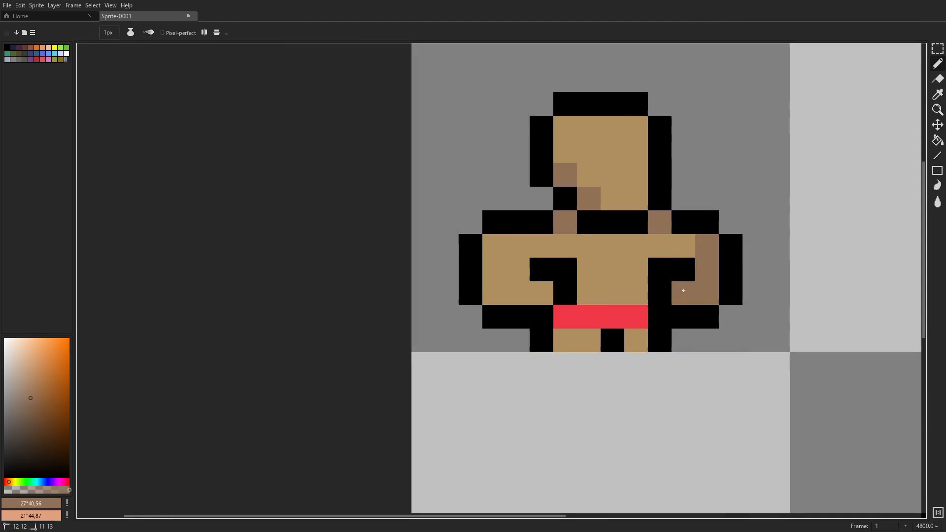
{"action": "scroll", "coordinate": [699, 305], "scroll_direction": "up", "scroll_amount": 8}
- Add deeper shadow pixels in #755746 to the jaw corner, the right side of the neck and both arms
{"action": "key", "text": "i"}
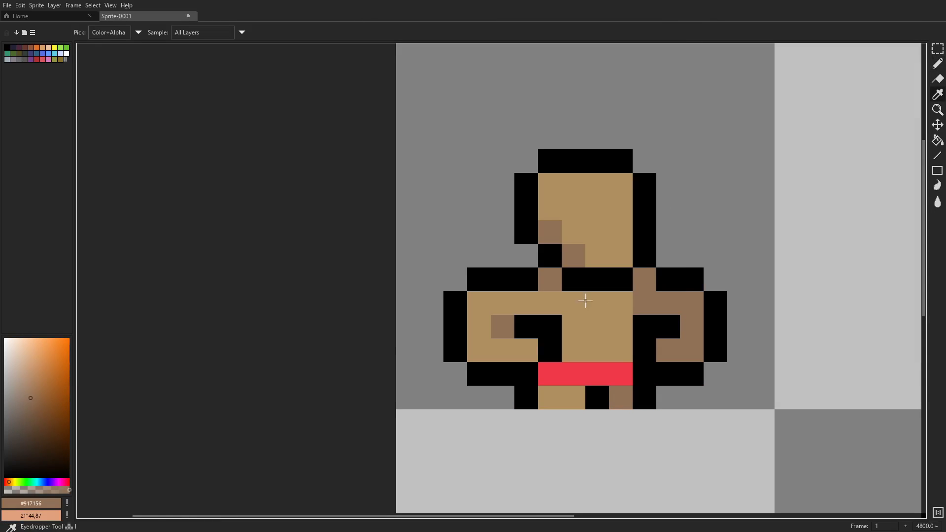
{"action": "left_click", "coordinate": [700, 304]}
{"action": "scroll", "coordinate": [738, 334], "scroll_direction": "down", "scroll_amount": 8}
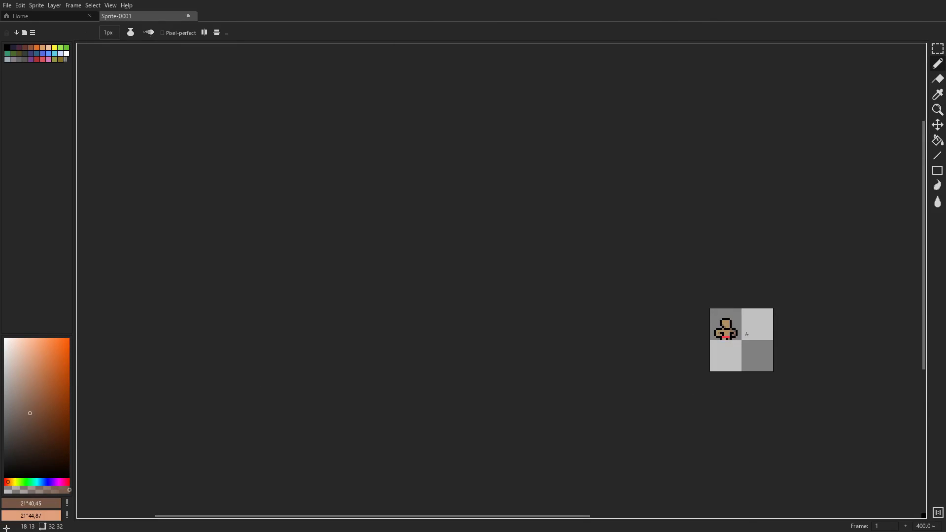
{"action": "scroll", "coordinate": [742, 331], "scroll_direction": "up", "scroll_amount": 8}
{"action": "scroll", "coordinate": [655, 337], "scroll_direction": "down", "scroll_amount": 7}
{"action": "scroll", "coordinate": [648, 335], "scroll_direction": "up", "scroll_amount": 7}
{"action": "left_click", "coordinate": [589, 317]}
{"action": "left_click", "coordinate": [679, 321], "text": "alt"}
{"action": "scroll", "coordinate": [717, 320], "scroll_direction": "down", "scroll_amount": 7}
{"action": "scroll", "coordinate": [721, 323], "scroll_direction": "up", "scroll_amount": 9}
- Recolour the chin line and inner arm lines in dark brown (HSV 13°, 31, 27) and blacken the right neck gap
{"action": "left_click", "coordinate": [554, 316], "text": "alt"}
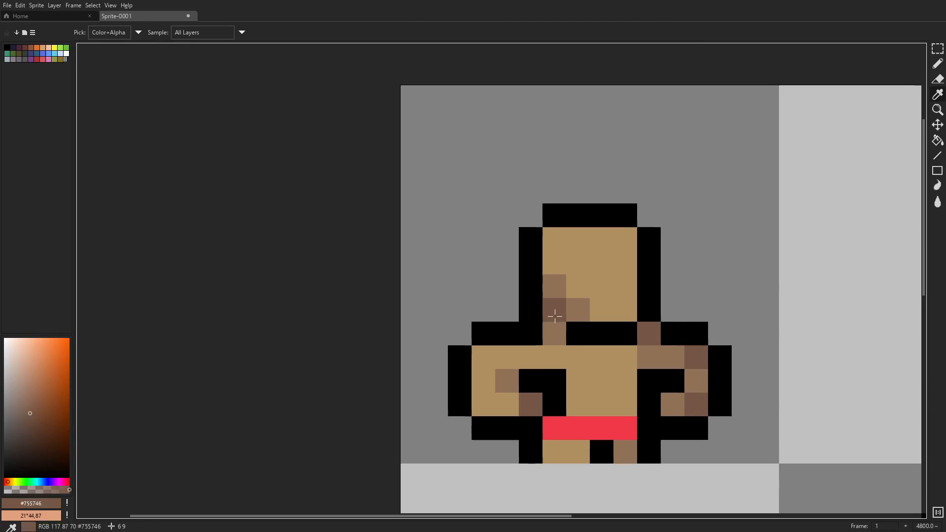
{"action": "key", "text": "b"}
{"action": "mouse_move", "coordinate": [578, 334]}
{"action": "left_mouse_down"}
{"action": "mouse_move", "coordinate": [625, 333]}
{"action": "mouse_move", "coordinate": [580, 362]}
{"action": "left_mouse_up"}
{"action": "left_click_drag", "start_coordinate": [699, 338], "coordinate": [676, 361]}
{"action": "scroll", "coordinate": [744, 334], "scroll_direction": "down", "scroll_amount": 7}
{"action": "scroll", "coordinate": [749, 334], "scroll_direction": "up", "scroll_amount": 7}
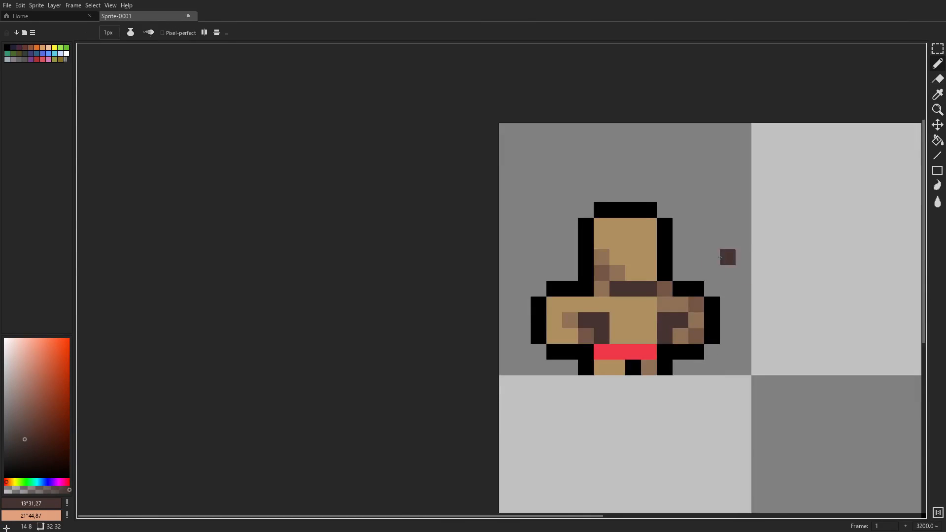
{"action": "left_click", "coordinate": [724, 306], "text": "alt"}
{"action": "scroll", "coordinate": [728, 305], "scroll_direction": "down", "scroll_amount": 5}
{"action": "scroll", "coordinate": [734, 305], "scroll_direction": "up", "scroll_amount": 5}
- Shade the middle of the red waist strip with a darker red (HSV 354°, 72, 79)
{"action": "left_click", "coordinate": [589, 408], "text": "alt"}
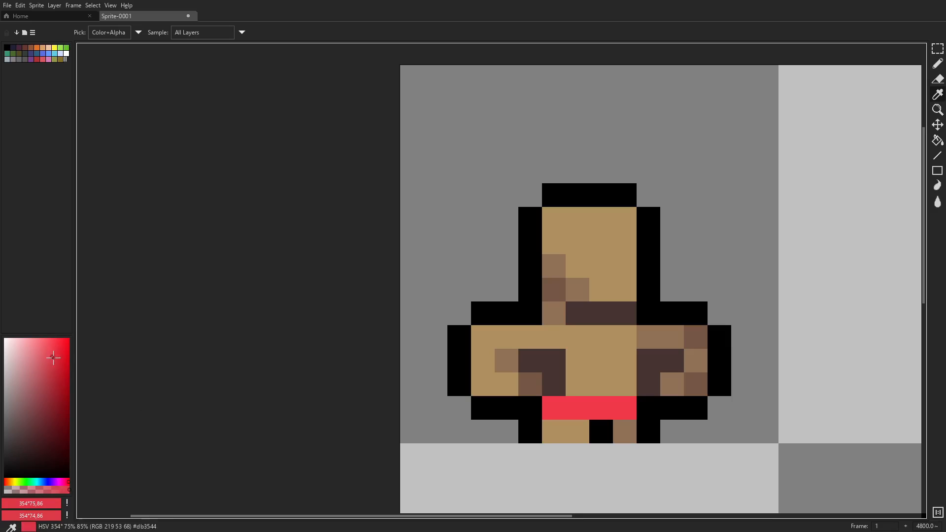
{"action": "scroll", "coordinate": [699, 371], "scroll_direction": "down", "scroll_amount": 6}
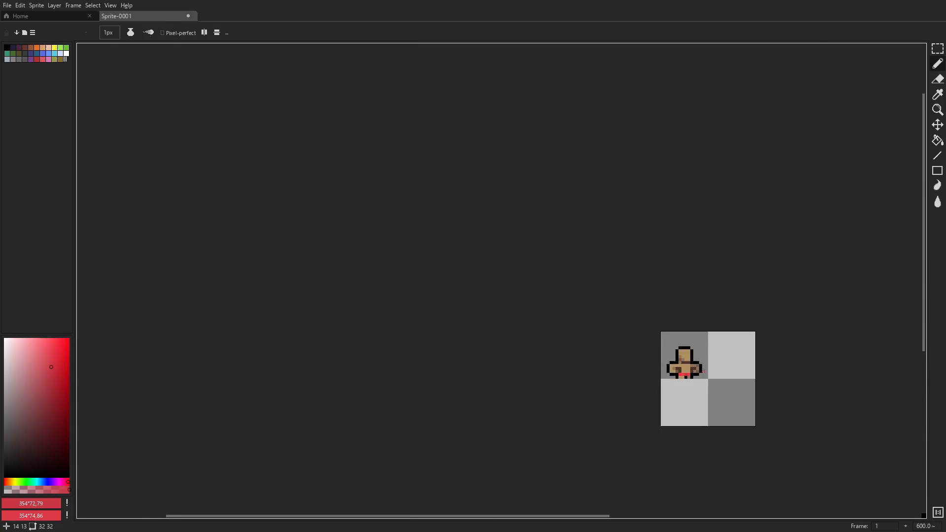
{"action": "scroll", "coordinate": [700, 374], "scroll_direction": "up", "scroll_amount": 5}
{"action": "left_click_drag", "start_coordinate": [637, 429], "coordinate": [565, 384]}
- Paint two black eye pixels on the face, one pixel apart
{"action": "left_click", "coordinate": [549, 306], "text": "alt"}
{"action": "left_click_drag", "start_coordinate": [59, 395], "coordinate": [4, 477]}
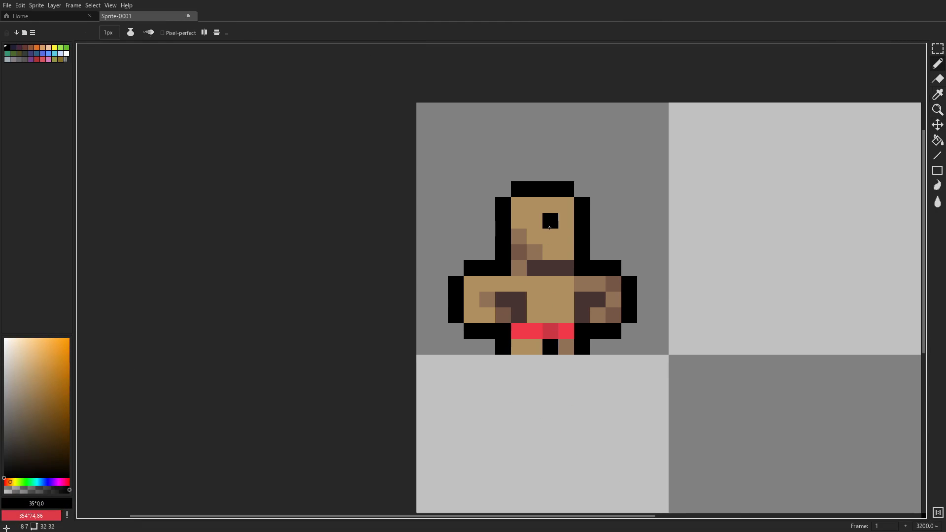
{"action": "left_click", "coordinate": [534, 236]}
{"action": "left_click", "coordinate": [566, 235]}
{"action": "scroll", "coordinate": [619, 259], "scroll_direction": "down", "scroll_amount": 5}
{"action": "scroll", "coordinate": [605, 252], "scroll_direction": "up", "scroll_amount": 4}
{"action": "scroll", "coordinate": [606, 253], "scroll_direction": "up", "scroll_amount": 2}
{"action": "scroll", "coordinate": [616, 280], "scroll_direction": "up", "scroll_amount": 2}
{"action": "scroll", "coordinate": [615, 280], "scroll_direction": "down", "scroll_amount": 6}
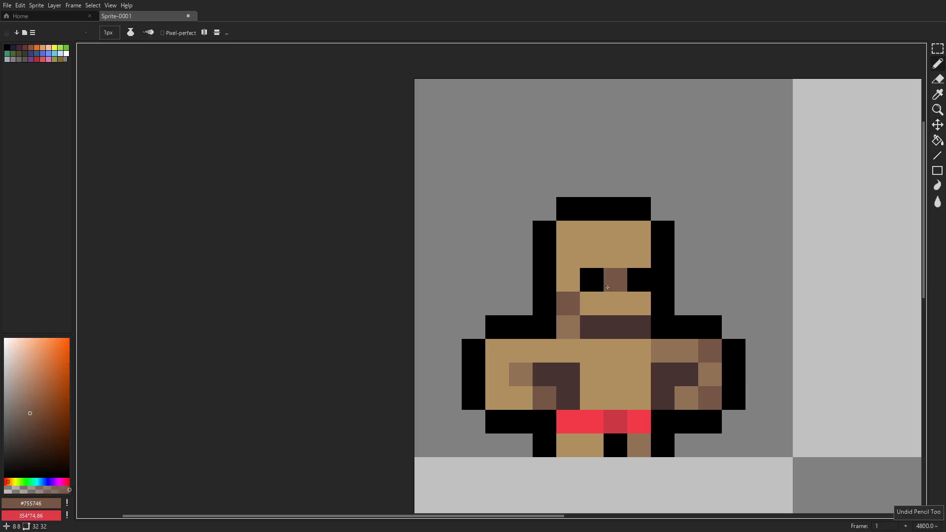
- Commit the moved eye row and fill the empty gap below it with tan #b09061
{"action": "scroll", "coordinate": [675, 291], "scroll_direction": "down", "scroll_amount": 5}
{"action": "scroll", "coordinate": [648, 344], "scroll_direction": "up", "scroll_amount": 6}
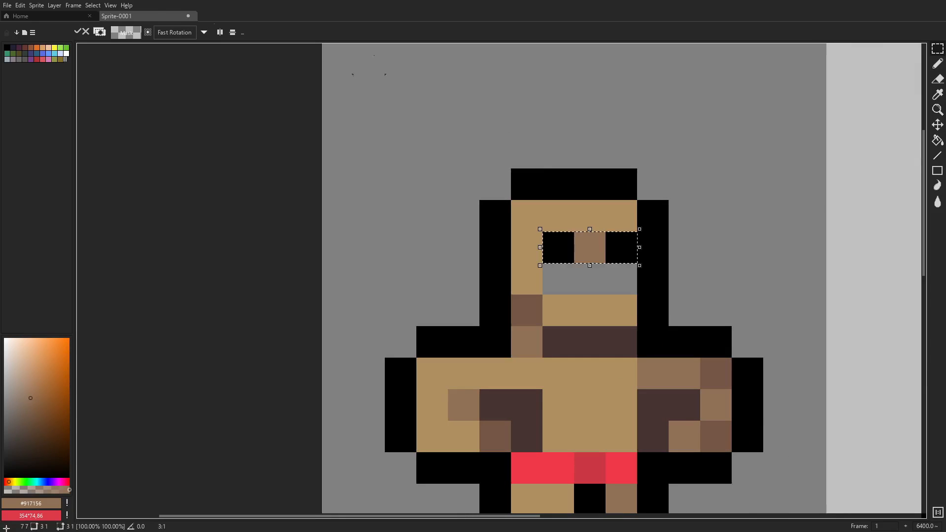
{"action": "key", "text": "ctrl+d"}
{"action": "key", "text": "b"}
{"action": "left_click", "coordinate": [562, 298], "text": "alt"}
{"action": "left_click_drag", "start_coordinate": [559, 280], "coordinate": [621, 279]}
{"action": "scroll", "coordinate": [689, 268], "scroll_direction": "down", "scroll_amount": 9}
{"action": "scroll", "coordinate": [709, 281], "scroll_direction": "up", "scroll_amount": 7}
- Select the whole figure and place a copy of it in the upper-right tile
{"action": "key", "text": "m"}
{"action": "left_click_drag", "start_coordinate": [561, 316], "coordinate": [323, 77]}
{"action": "left_click_drag", "start_coordinate": [438, 256], "coordinate": [690, 255]}
{"action": "key", "text": "ctrl+d"}
{"action": "key", "text": "b"}
- Erase the copied figure's outer arm outlines and the end pixels of its shoulders and elbows
{"action": "scroll", "coordinate": [690, 256], "scroll_direction": "down", "scroll_amount": 5}
{"action": "scroll", "coordinate": [561, 295], "scroll_direction": "up", "scroll_amount": 6}
{"action": "key", "text": "e"}
{"action": "left_click_drag", "start_coordinate": [442, 291], "coordinate": [442, 356]}
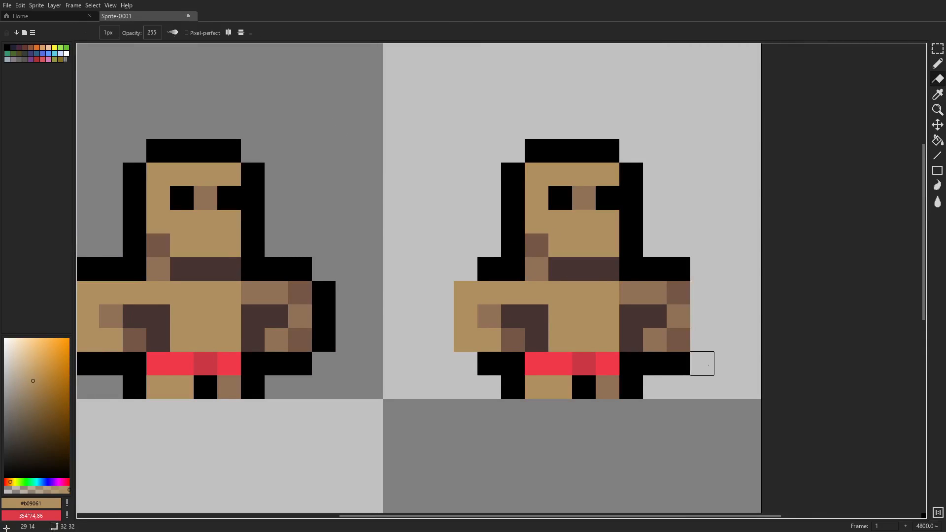
{"action": "left_click", "coordinate": [680, 365]}
{"action": "left_click", "coordinate": [679, 270]}
- Redraw the copied figure's outer arm outlines in black, one pixel closer to the body
{"action": "key", "text": "b"}
{"action": "left_click", "coordinate": [658, 275], "text": "alt"}
{"action": "left_click_drag", "start_coordinate": [678, 293], "coordinate": [679, 340]}
{"action": "left_click_drag", "start_coordinate": [466, 293], "coordinate": [466, 340]}
- Separate the copy's slimmer arms from the torso with black pixel columns and patch the torso edge with tan
{"action": "mouse_move", "coordinate": [512, 317]}
{"action": "left_mouse_down"}
{"action": "mouse_move", "coordinate": [533, 333]}
{"action": "mouse_move", "coordinate": [514, 340]}
{"action": "left_mouse_up"}
{"action": "key", "text": "ctrl+z"}
{"action": "key", "text": "ctrl+z"}
{"action": "key", "text": "b"}
{"action": "left_click_drag", "start_coordinate": [630, 292], "coordinate": [628, 340]}
{"action": "left_click", "coordinate": [571, 299], "text": "alt"}
{"action": "left_click_drag", "start_coordinate": [536, 340], "coordinate": [536, 317]}
- Move the second figure's eyes down by one pixel
{"action": "key", "text": "m"}
{"action": "mouse_move", "coordinate": [561, 198]}
{"action": "left_mouse_down"}
{"action": "mouse_move", "coordinate": [605, 208]}
{"action": "mouse_move", "coordinate": [586, 222]}
{"action": "mouse_move", "coordinate": [560, 198]}
{"action": "left_mouse_up"}
{"action": "key", "text": "ctrl+d"}
{"action": "key", "text": "b"}
- Fill the second figure's tan head and upper body with a pale yellow skin colour
{"action": "key", "text": "i"}
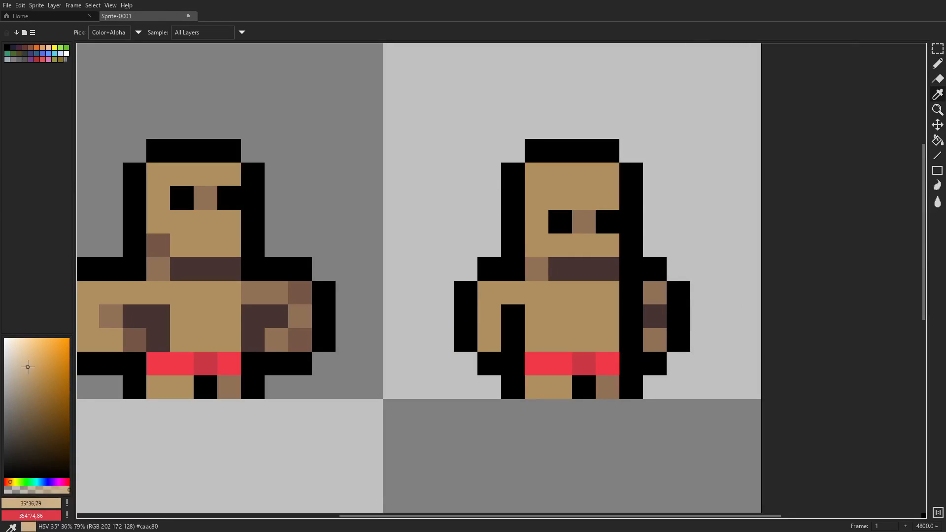
{"action": "left_click", "coordinate": [12, 482]}
{"action": "left_click_drag", "start_coordinate": [46, 378], "coordinate": [29, 361]}
{"action": "key", "text": "g"}
{"action": "left_click", "coordinate": [577, 237]}
- Fill the nose pixel between the second figure's eyes with a darker skin shade (HSV 40°, 37, 73)
{"action": "left_click", "coordinate": [28, 368]}
{"action": "left_click", "coordinate": [11, 482]}
{"action": "left_click", "coordinate": [29, 375]}
{"action": "left_click", "coordinate": [585, 223]}
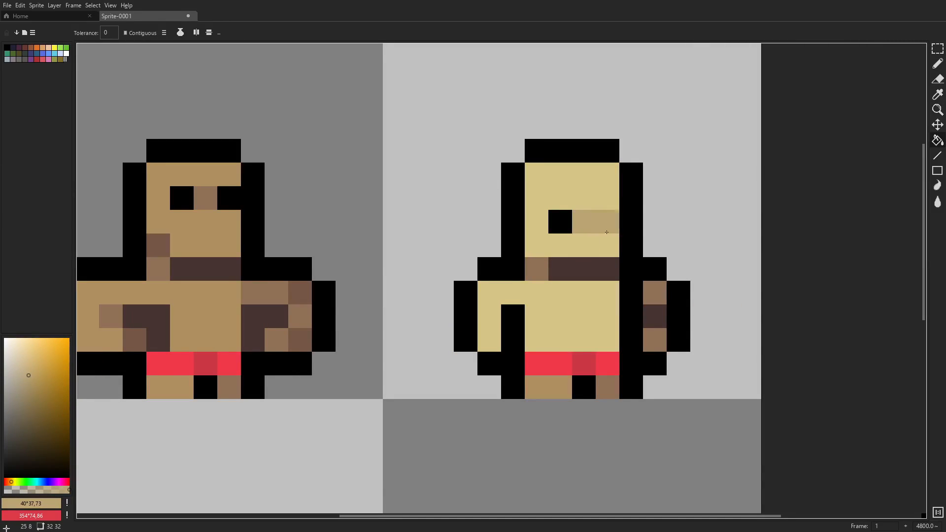
- Paint a light blue shirt over the second figure's torso and shoulders, leaving the left forearm bare
{"action": "key", "text": "i"}
{"action": "left_click", "coordinate": [39, 481]}
{"action": "key", "text": "g"}
{"action": "key", "text": "b"}
{"action": "left_click", "coordinate": [36, 373]}
{"action": "mouse_move", "coordinate": [489, 292]}
{"action": "left_mouse_down"}
{"action": "mouse_move", "coordinate": [607, 339]}
{"action": "mouse_move", "coordinate": [655, 316]}
{"action": "left_mouse_up"}
{"action": "left_click", "coordinate": [655, 293]}
- Recolour the right forearm with the nose's skin shade and paint the right sleeve darker blue (HSV 204°, 48, 59)
{"action": "key", "text": "i"}
{"action": "left_click", "coordinate": [584, 223]}
{"action": "key", "text": "b"}
{"action": "key", "text": "i"}
{"action": "left_click", "coordinate": [41, 482]}
{"action": "left_click", "coordinate": [33, 385]}
{"action": "key", "text": "b"}
{"action": "left_click", "coordinate": [651, 297]}
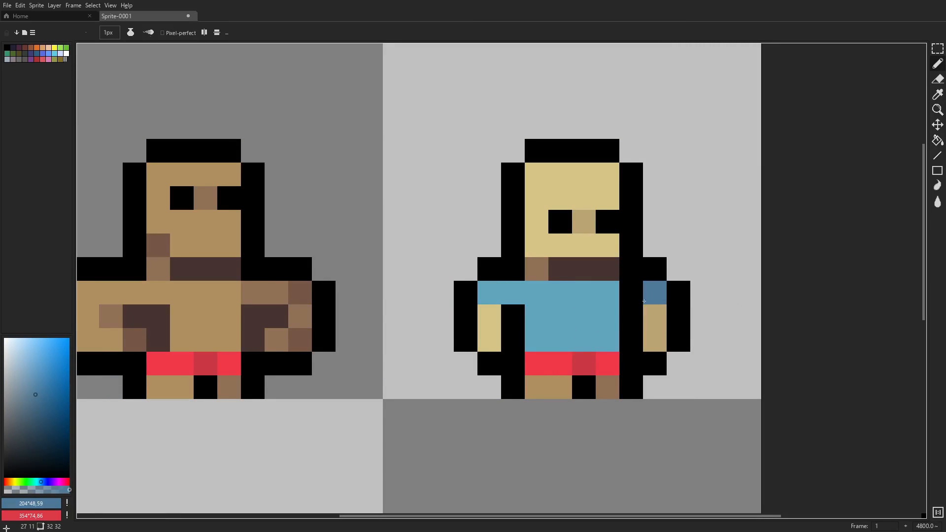
- Recolour the second figure's neck pixel with the nose's skin shade and the shadow under the chin with a darker brown
{"action": "left_click", "coordinate": [557, 296]}
{"action": "key", "text": "b"}
{"action": "key", "text": "i"}
{"action": "left_click", "coordinate": [582, 226]}
{"action": "key", "text": "b"}
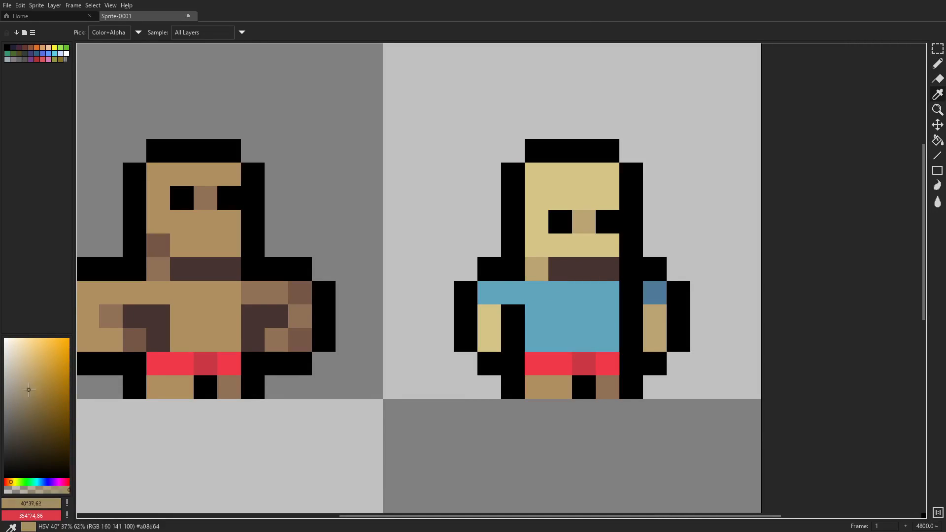
{"action": "left_click", "coordinate": [30, 392]}
{"action": "key", "text": "b"}
{"action": "left_click", "coordinate": [554, 266]}
- Recolour the black columns between the second figure's arms and torso in dark blue (HSV 212°, 50, 38)
{"action": "key", "text": "i"}
{"action": "left_click", "coordinate": [553, 306]}
{"action": "left_click", "coordinate": [43, 481]}
{"action": "left_click", "coordinate": [36, 424]}
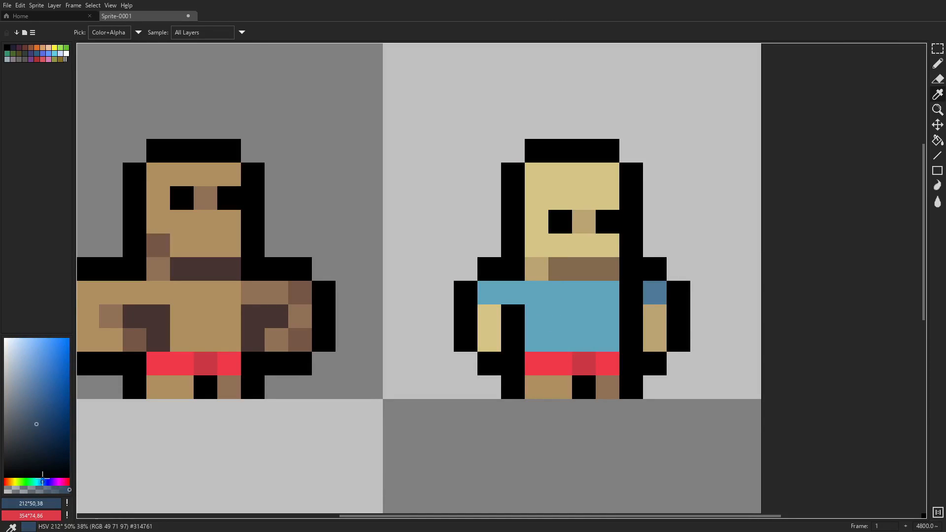
{"action": "key", "text": "b"}
{"action": "left_click_drag", "start_coordinate": [513, 340], "coordinate": [513, 316]}
{"action": "left_click", "coordinate": [631, 294]}
{"action": "left_click_drag", "start_coordinate": [631, 318], "coordinate": [631, 336]}
{"action": "scroll", "coordinate": [631, 336], "scroll_direction": "down", "scroll_amount": 4}
{"action": "scroll", "coordinate": [645, 322], "scroll_direction": "up", "scroll_amount": 4}
{"action": "key", "text": "m"}
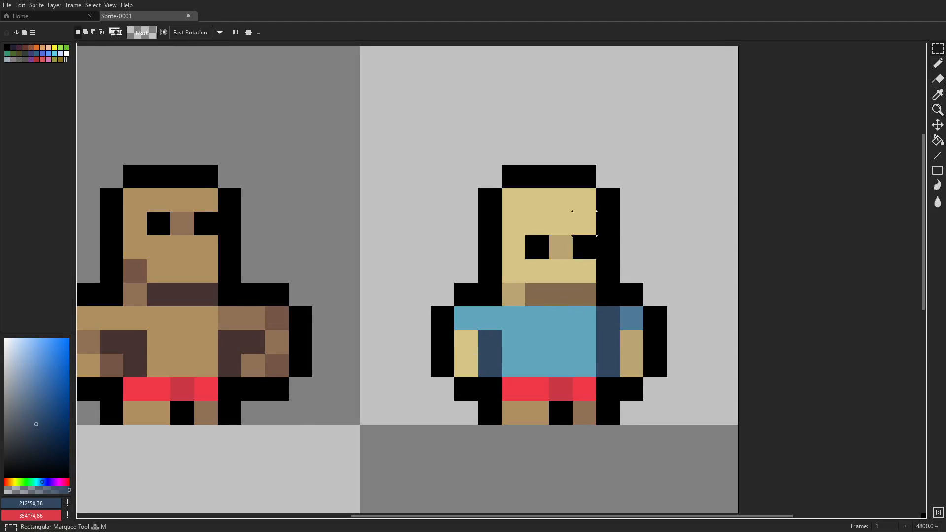
- Move the second figure's head down one pixel so it covers the neck row, and clear the selection
{"action": "left_click_drag", "start_coordinate": [465, 176], "coordinate": [607, 271]}
{"action": "key", "text": "Down"}
{"action": "left_click", "coordinate": [93, 6]}
{"action": "left_click", "coordinate": [99, 29]}
{"action": "scroll", "coordinate": [481, 227], "scroll_direction": "down", "scroll_amount": 4}
{"action": "scroll", "coordinate": [616, 211], "scroll_direction": "down", "scroll_amount": 4}
{"action": "scroll", "coordinate": [617, 212], "scroll_direction": "up", "scroll_amount": 4}
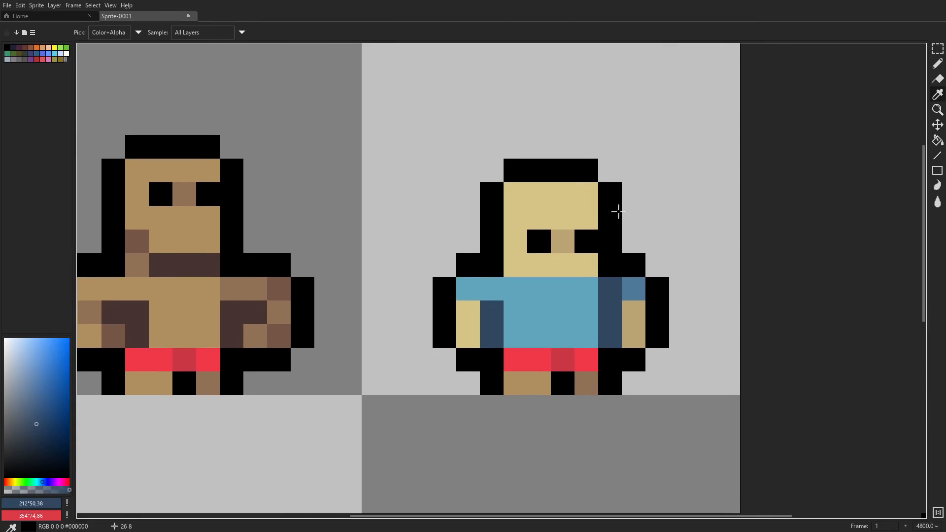
- Paint the top row of the second figure's face as hair in dark blue-grey
{"action": "left_click", "coordinate": [523, 233]}
{"action": "left_click", "coordinate": [42, 482]}
{"action": "left_click", "coordinate": [10, 430]}
{"action": "key", "text": "b"}
{"action": "left_click_drag", "start_coordinate": [515, 196], "coordinate": [586, 195]}
{"action": "scroll", "coordinate": [587, 197], "scroll_direction": "down", "scroll_amount": 4}
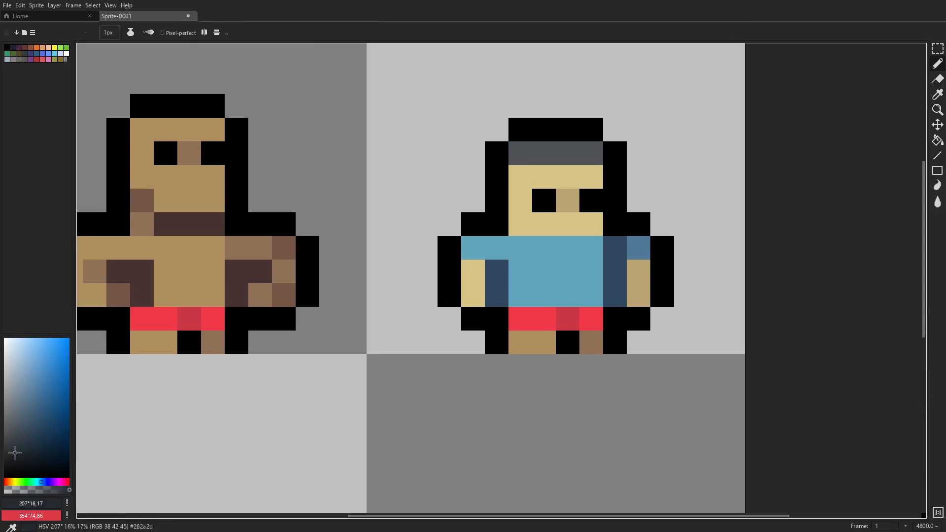
{"action": "left_click_drag", "start_coordinate": [15, 452], "coordinate": [15, 446]}
{"action": "left_click_drag", "start_coordinate": [520, 153], "coordinate": [591, 153]}
{"action": "scroll", "coordinate": [634, 193], "scroll_direction": "down", "scroll_amount": 5}
{"action": "scroll", "coordinate": [613, 207], "scroll_direction": "up", "scroll_amount": 4}
- Paint the second figure's hair row and a one-pixel sideburn in dark brown (HSV 19°, 34, 33)
{"action": "left_click", "coordinate": [7, 482]}
{"action": "left_click", "coordinate": [20, 448]}
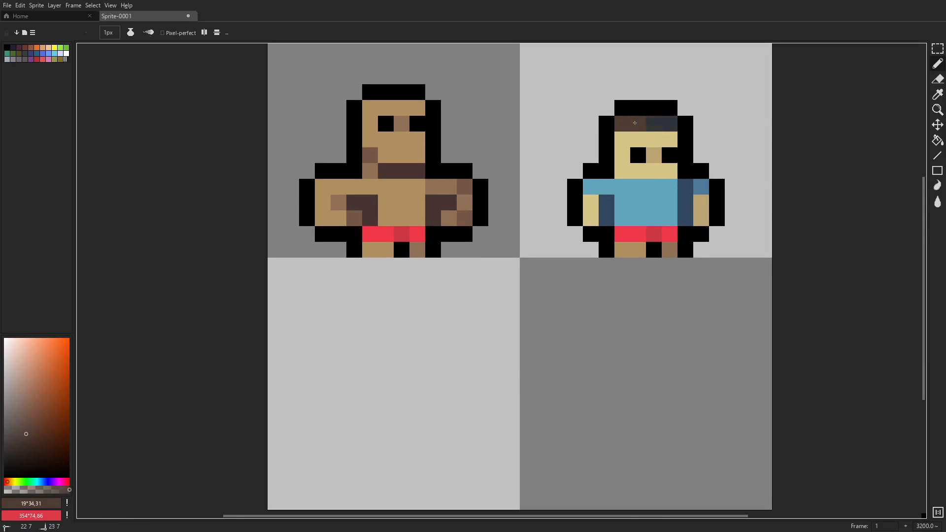
{"action": "left_click_drag", "start_coordinate": [634, 123], "coordinate": [671, 123]}
{"action": "scroll", "coordinate": [671, 126], "scroll_direction": "down", "scroll_amount": 4}
{"action": "scroll", "coordinate": [686, 122], "scroll_direction": "up", "scroll_amount": 4}
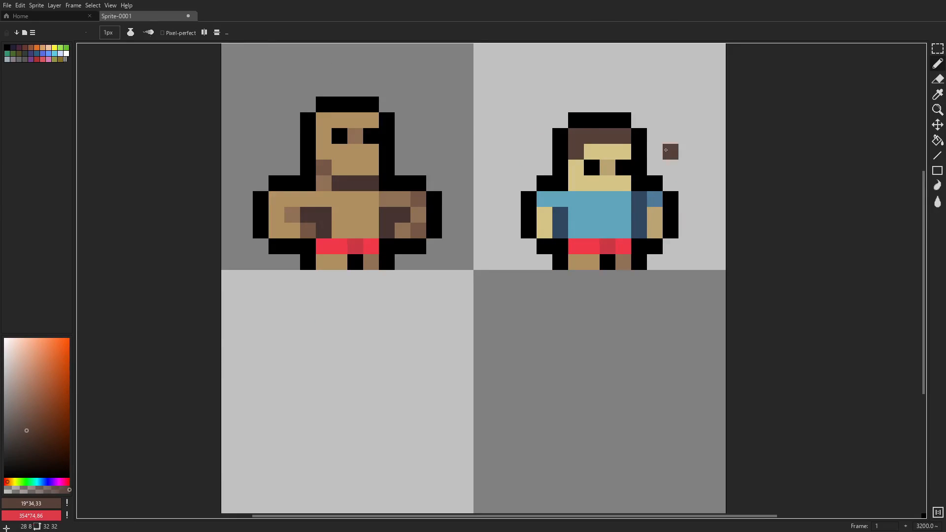
{"action": "scroll", "coordinate": [666, 150], "scroll_direction": "down", "scroll_amount": 1}
{"action": "scroll", "coordinate": [670, 154], "scroll_direction": "up", "scroll_amount": 2}
- Recolour the second figure's face, left forearm and left leg with a warmer tan (HSV 32°, 37, 83)
{"action": "left_click", "coordinate": [593, 196], "text": "alt"}
{"action": "left_click", "coordinate": [10, 482]}
{"action": "key", "text": "g"}
{"action": "left_click", "coordinate": [591, 197]}
{"action": "left_click", "coordinate": [482, 255]}
{"action": "left_click", "coordinate": [535, 316]}
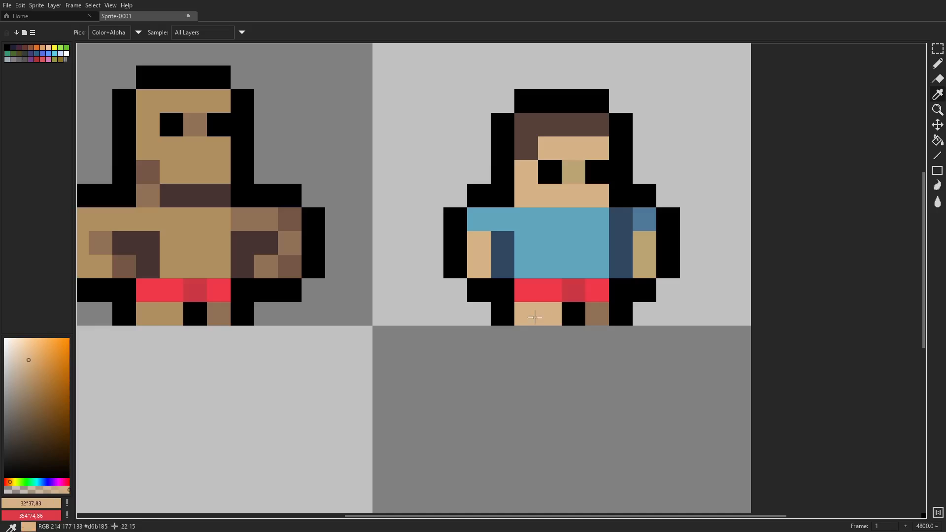
- Fill both of the second figure's feet with the hair's dark brown
{"action": "left_click", "coordinate": [528, 143], "text": "alt"}
{"action": "left_click", "coordinate": [537, 315]}
{"action": "left_click", "coordinate": [599, 314]}
{"action": "scroll", "coordinate": [603, 313], "scroll_direction": "down", "scroll_amount": 2}
{"action": "scroll", "coordinate": [632, 307], "scroll_direction": "up", "scroll_amount": 2}
- Fill the second figure's red shorts with grey-brown (HSV 43°, 21, 54) and their shaded pixel with a darker tone
{"action": "left_click", "coordinate": [527, 269], "text": "alt"}
{"action": "left_click", "coordinate": [10, 483]}
{"action": "left_click", "coordinate": [18, 401]}
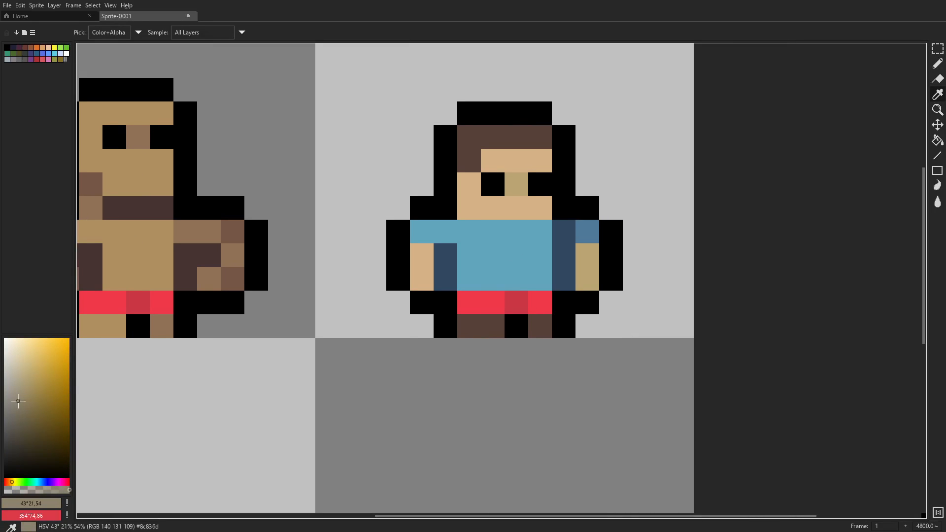
{"action": "left_click", "coordinate": [481, 302]}
{"action": "left_click", "coordinate": [540, 303]}
{"action": "left_click", "coordinate": [20, 414]}
{"action": "left_click", "coordinate": [516, 303]}
- Extend the second figure's trousers up one pixel row over the shirt using the light shade #8c836d
{"action": "scroll", "coordinate": [547, 315], "scroll_direction": "down", "scroll_amount": 5}
{"action": "scroll", "coordinate": [540, 309], "scroll_direction": "up", "scroll_amount": 6}
{"action": "left_click_drag", "start_coordinate": [501, 315], "coordinate": [597, 315]}
{"action": "scroll", "coordinate": [641, 315], "scroll_direction": "down", "scroll_amount": 7}
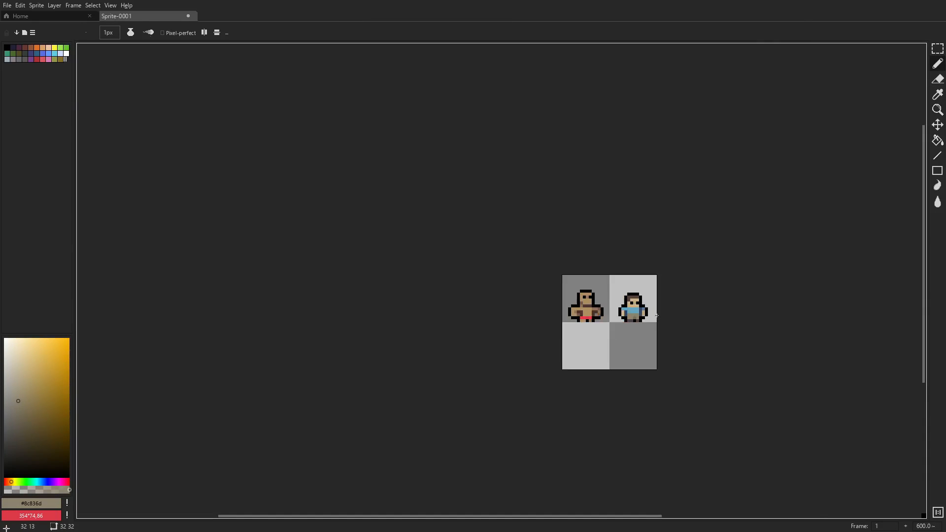
{"action": "scroll", "coordinate": [640, 315], "scroll_direction": "up", "scroll_amount": 6}
- Paint the second figure's waist row above the trousers with the darker grey-brown #736b57
{"action": "left_click", "coordinate": [586, 334], "text": "alt"}
{"action": "scroll", "coordinate": [643, 306], "scroll_direction": "down", "scroll_amount": 8}
{"action": "scroll", "coordinate": [648, 304], "scroll_direction": "up", "scroll_amount": 8}
{"action": "left_click", "coordinate": [592, 299]}
{"action": "key", "text": "ctrl+z"}
{"action": "left_click_drag", "start_coordinate": [569, 352], "coordinate": [498, 352]}
{"action": "scroll", "coordinate": [616, 315], "scroll_direction": "down", "scroll_amount": 5}
{"action": "scroll", "coordinate": [616, 315], "scroll_direction": "up", "scroll_amount": 5}
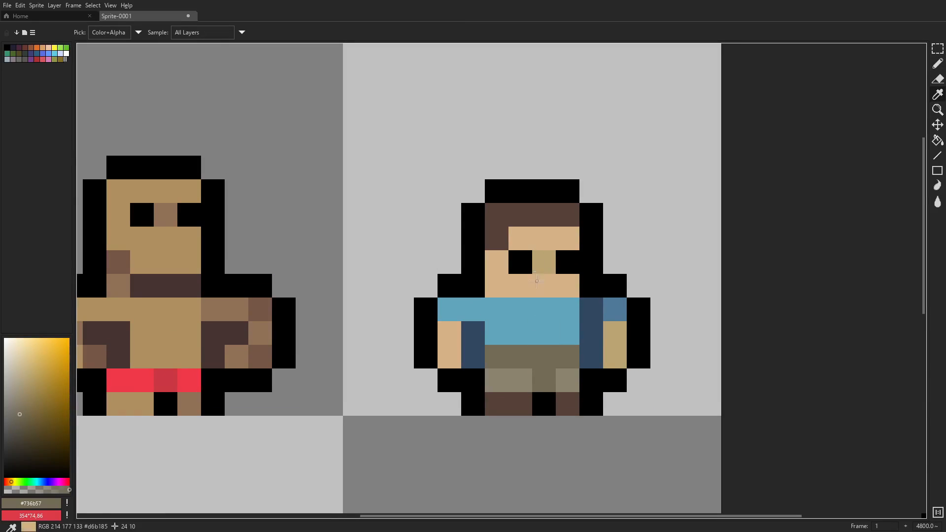
- Recolour the second figure's nose and right forearm with a pinkish skin shade (HSV 24°, 36, 72)
{"action": "left_click", "coordinate": [544, 284], "text": "alt"}
{"action": "left_click", "coordinate": [28, 376]}
{"action": "left_click", "coordinate": [9, 482]}
{"action": "key", "text": "g"}
{"action": "left_click", "coordinate": [544, 262]}
{"action": "scroll", "coordinate": [616, 318], "scroll_direction": "down", "scroll_amount": 5}
{"action": "scroll", "coordinate": [547, 317], "scroll_direction": "up", "scroll_amount": 5}
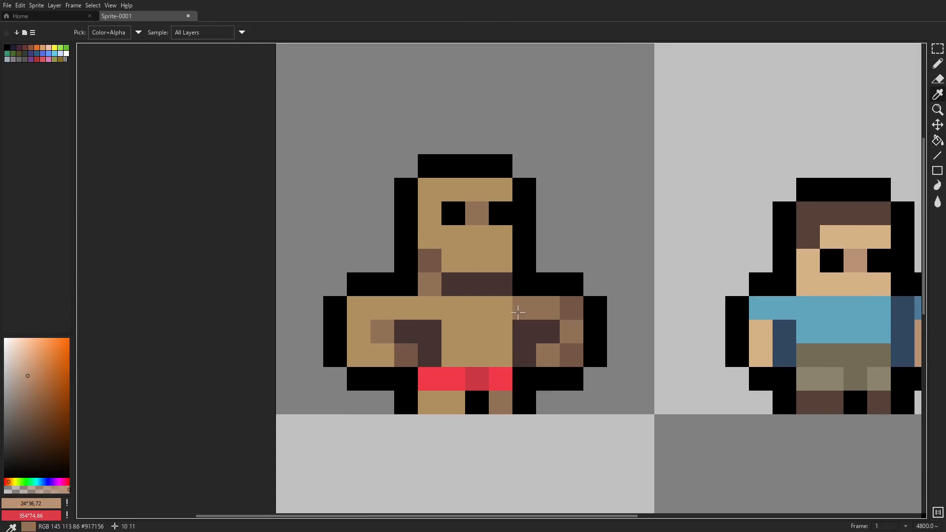
- Try shading the muscular figure's abdomen between the arms with the shoulder shade #917156
{"action": "left_click", "coordinate": [518, 313], "text": "alt"}
{"action": "key", "text": "b"}
{"action": "scroll", "coordinate": [616, 305], "scroll_direction": "down", "scroll_amount": 2}
{"action": "left_click_drag", "start_coordinate": [578, 303], "coordinate": [556, 303]}
{"action": "scroll", "coordinate": [639, 316], "scroll_direction": "down", "scroll_amount": 6}
{"action": "scroll", "coordinate": [665, 320], "scroll_direction": "up", "scroll_amount": 5}
{"action": "scroll", "coordinate": [624, 289], "scroll_direction": "up", "scroll_amount": 3}
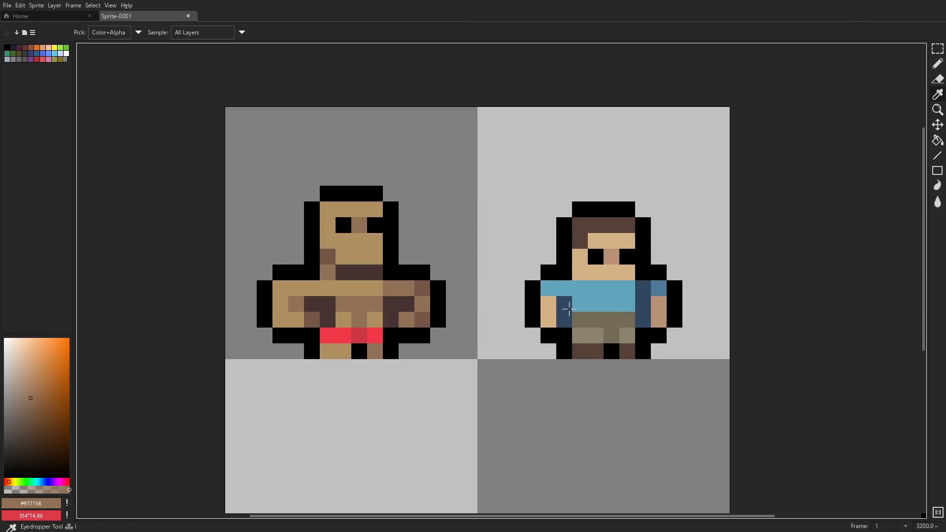
- Darken the blue columns between the second figure's arms and torso to HSV 212°, 42, 32
{"action": "left_click", "coordinate": [561, 310], "text": "alt"}
{"action": "scroll", "coordinate": [713, 274], "scroll_direction": "down", "scroll_amount": 10}
{"action": "scroll", "coordinate": [703, 267], "scroll_direction": "up", "scroll_amount": 8}
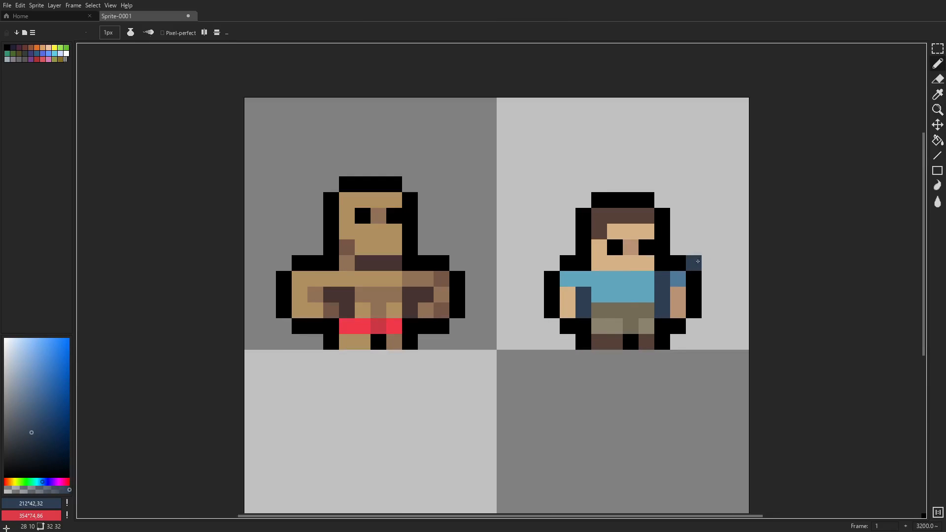
- Select the second figure, place a copy of it in the empty area below the muscular figure, and clear the selection
{"action": "scroll", "coordinate": [686, 250], "scroll_direction": "down", "scroll_amount": 1}
{"action": "left_click_drag", "start_coordinate": [686, 249], "coordinate": [697, 318]}
{"action": "key", "text": "m"}
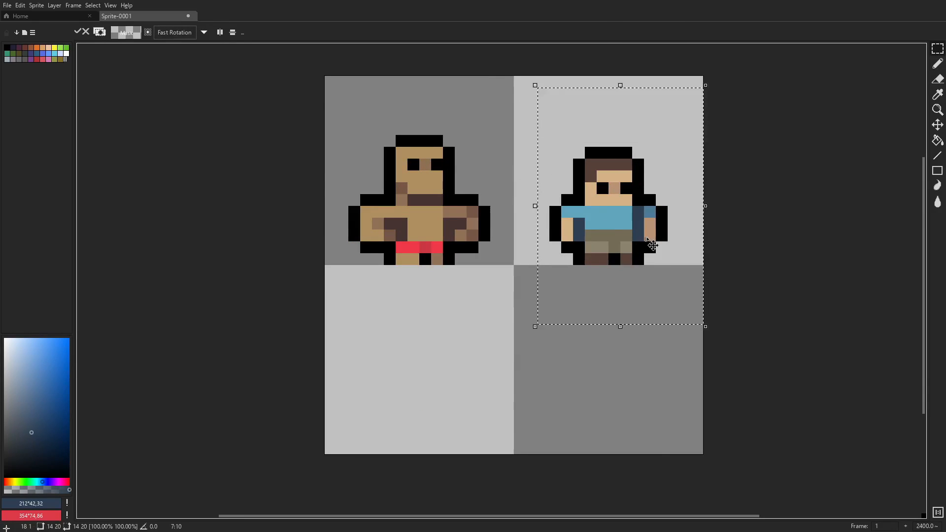
{"action": "left_click_drag", "start_coordinate": [650, 246], "coordinate": [461, 436]}
{"action": "left_click", "coordinate": [93, 5]}
{"action": "left_click", "coordinate": [104, 30]}
{"action": "left_click_drag", "start_coordinate": [532, 271], "coordinate": [534, 256]}
- Cover the third figure's whole interior with dark brown (HSV 24°, 41, 31), keeping the black outline
{"action": "left_click", "coordinate": [427, 410], "text": "alt"}
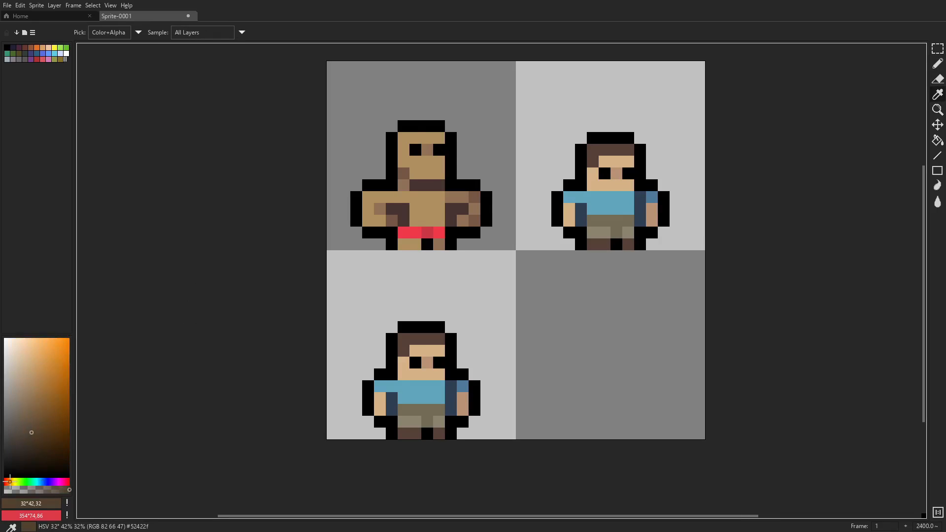
{"action": "left_click", "coordinate": [409, 434], "text": "alt"}
{"action": "key", "text": "b"}
{"action": "scroll", "coordinate": [409, 454], "scroll_direction": "up", "scroll_amount": 2}
{"action": "left_click_drag", "start_coordinate": [31, 433], "coordinate": [31, 433]}
{"action": "mouse_move", "coordinate": [398, 224]}
{"action": "left_mouse_down"}
{"action": "mouse_move", "coordinate": [462, 340]}
{"action": "mouse_move", "coordinate": [422, 365]}
{"action": "left_mouse_up"}
{"action": "mouse_move", "coordinate": [445, 318]}
{"action": "left_mouse_down"}
{"action": "mouse_move", "coordinate": [344, 330]}
{"action": "mouse_move", "coordinate": [407, 328]}
{"action": "left_mouse_up"}
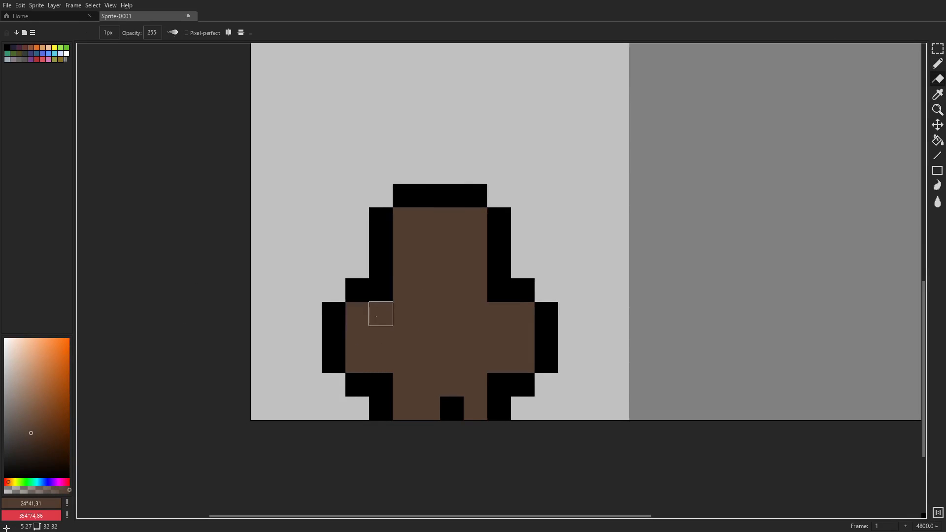
- Shift the right part of the third figure's body below the head one pixel to the right and deselect
{"action": "key", "text": "m"}
{"action": "left_click_drag", "start_coordinate": [475, 290], "coordinate": [570, 408]}
{"action": "key", "text": "Right"}
{"action": "left_click", "coordinate": [92, 6]}
{"action": "left_click", "coordinate": [104, 29]}
- Move the third figure's outer right arm one pixel back to the left and deselect
{"action": "left_click_drag", "start_coordinate": [546, 243], "coordinate": [618, 408]}
{"action": "key", "text": "Left"}
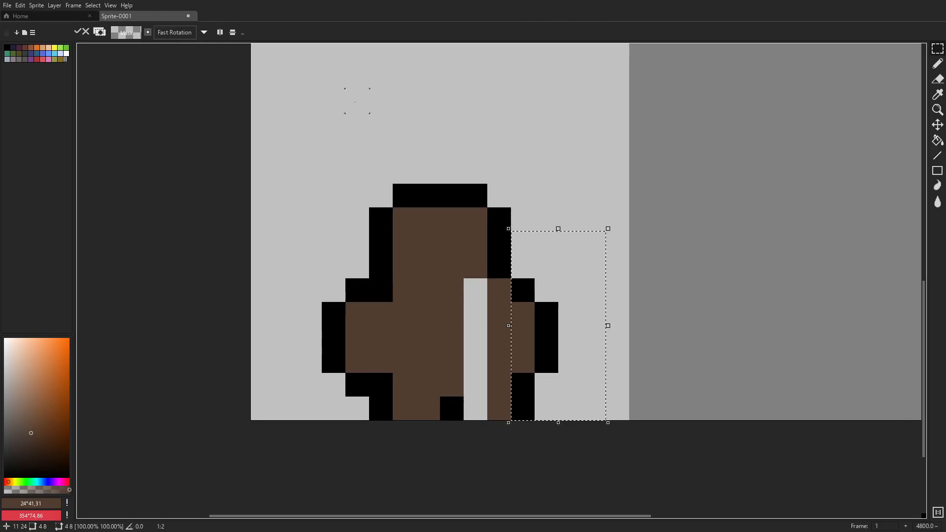
{"action": "left_click", "coordinate": [93, 6]}
{"action": "left_click", "coordinate": [105, 29]}
- Raise the third figure's right shoulder outline beside the chin and fill the gap in the body with brown #513d2f
{"action": "key", "text": "b"}
{"action": "left_click", "coordinate": [497, 269], "text": "alt"}
{"action": "left_click", "coordinate": [523, 267]}
{"action": "left_click", "coordinate": [499, 289], "text": "alt"}
{"action": "left_click", "coordinate": [499, 267]}
{"action": "left_click_drag", "start_coordinate": [475, 289], "coordinate": [475, 408]}
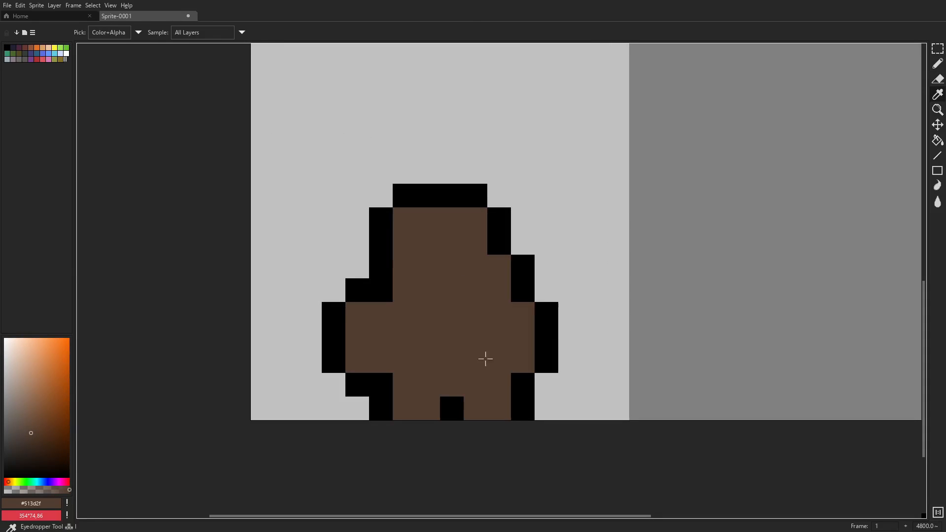
- Widen the black gap between the third figure's legs to two pixels
{"action": "left_click", "coordinate": [452, 408], "text": "alt"}
{"action": "left_click", "coordinate": [473, 409]}
{"action": "scroll", "coordinate": [542, 343], "scroll_direction": "down", "scroll_amount": 6}
{"action": "key", "text": "ctrl+z"}
{"action": "scroll", "coordinate": [541, 351], "scroll_direction": "up", "scroll_amount": 6}
{"action": "left_click", "coordinate": [473, 315], "text": "alt"}
{"action": "scroll", "coordinate": [563, 310], "scroll_direction": "up", "scroll_amount": 1}
{"action": "key", "text": "ctrl+z"}
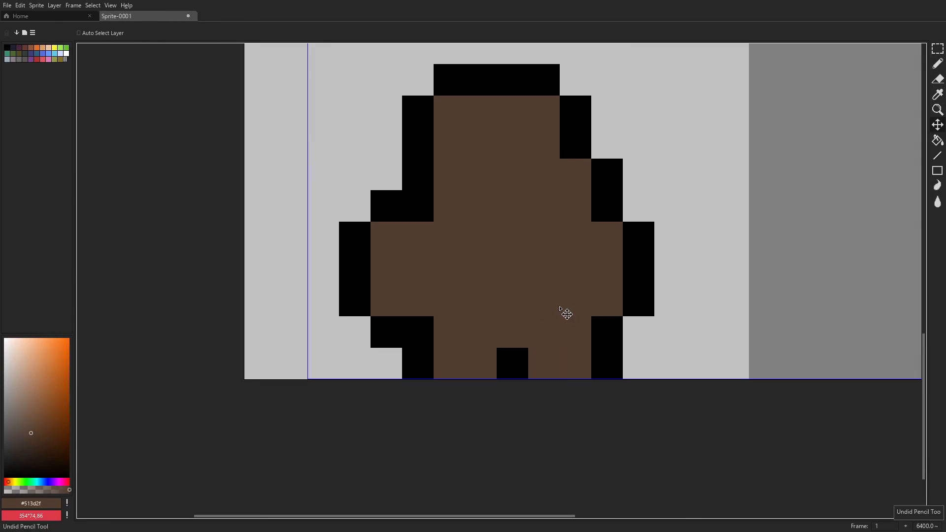
{"action": "left_click", "coordinate": [515, 362], "text": "alt"}
{"action": "left_click", "coordinate": [544, 363]}
{"action": "scroll", "coordinate": [620, 352], "scroll_direction": "down", "scroll_amount": 3}
{"action": "scroll", "coordinate": [606, 310], "scroll_direction": "up", "scroll_amount": 2}
- Shade the row under the third figure's chin and the neck pixel with darker brown (HSV 19°, 28, 18)
{"action": "mouse_move", "coordinate": [606, 310]}
{"action": "left_mouse_down"}
{"action": "mouse_move", "coordinate": [593, 290]}
{"action": "mouse_move", "coordinate": [525, 280]}
{"action": "left_mouse_up"}
{"action": "left_click", "coordinate": [564, 278], "text": "alt"}
{"action": "left_click", "coordinate": [20, 453]}
{"action": "left_click", "coordinate": [7, 480]}
{"action": "left_click", "coordinate": [23, 451]}
{"action": "left_click", "coordinate": [504, 271]}
{"action": "scroll", "coordinate": [719, 286], "scroll_direction": "down", "scroll_amount": 7}
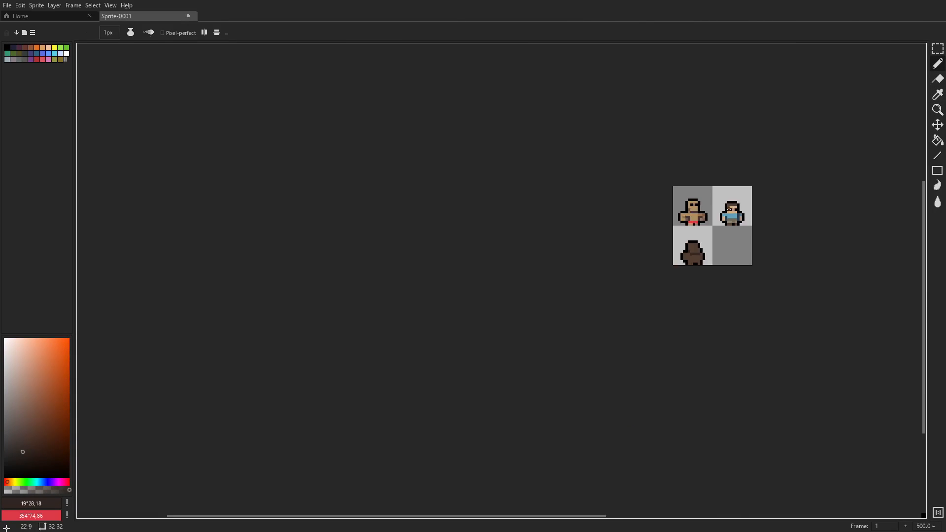
{"action": "scroll", "coordinate": [708, 249], "scroll_direction": "up", "scroll_amount": 8}
- Paint a purple shirt across the third figure's left shoulder and torso, leaving the left forearm bare
{"action": "key", "text": "i"}
{"action": "left_click", "coordinate": [43, 482]}
{"action": "left_click", "coordinate": [33, 407]}
{"action": "left_click", "coordinate": [51, 482]}
{"action": "key", "text": "b"}
{"action": "mouse_move", "coordinate": [483, 305]}
{"action": "left_mouse_down"}
{"action": "mouse_move", "coordinate": [493, 360]}
{"action": "mouse_move", "coordinate": [646, 298]}
{"action": "mouse_move", "coordinate": [642, 331]}
{"action": "left_mouse_up"}
{"action": "scroll", "coordinate": [714, 297], "scroll_direction": "down", "scroll_amount": 5}
{"action": "scroll", "coordinate": [735, 238], "scroll_direction": "up", "scroll_amount": 4}
- Paint the third figure's right sleeve darker purple and its right forearm with the chin-shadow brown
{"action": "key", "text": "i"}
{"action": "key", "text": "b"}
{"action": "left_click", "coordinate": [648, 285]}
{"action": "key", "text": "i"}
{"action": "left_click", "coordinate": [620, 285]}
{"action": "key", "text": "b"}
{"action": "scroll", "coordinate": [682, 301], "scroll_direction": "down", "scroll_amount": 4}
{"action": "scroll", "coordinate": [678, 304], "scroll_direction": "up", "scroll_amount": 4}
{"action": "key", "text": "i"}
- Recolour the third figure's right forearm with a slightly lighter brown (HSV 21°, 32, 23)
{"action": "left_click", "coordinate": [25, 444]}
{"action": "key", "text": "b"}
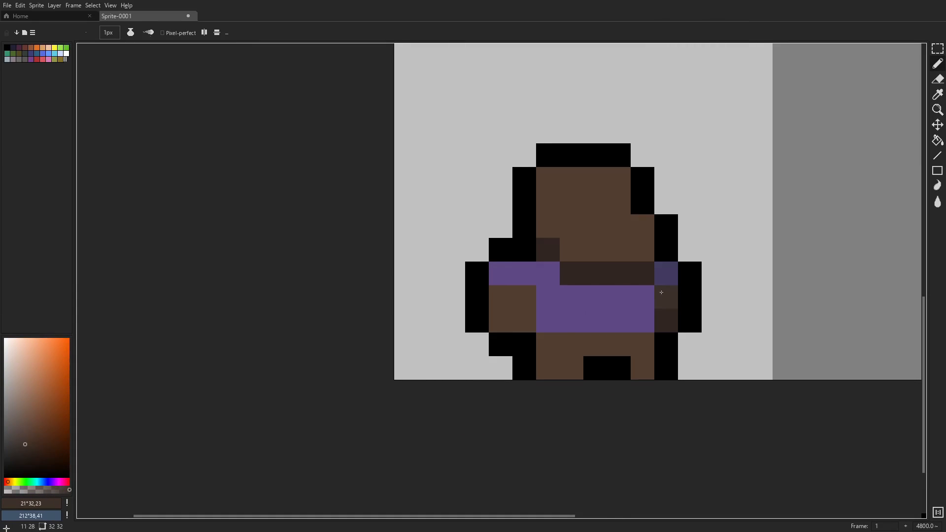
{"action": "left_click_drag", "start_coordinate": [661, 294], "coordinate": [664, 319]}
{"action": "scroll", "coordinate": [665, 316], "scroll_direction": "down", "scroll_amount": 4}
{"action": "scroll", "coordinate": [676, 310], "scroll_direction": "up", "scroll_amount": 4}
- Paint the third figure's trouser row dark blue-grey and its feet light grey (HSV 218°, 9, 66)
{"action": "left_click_drag", "start_coordinate": [23, 427], "coordinate": [20, 423]}
{"action": "key", "text": "b"}
{"action": "left_click_drag", "start_coordinate": [522, 382], "coordinate": [614, 373]}
{"action": "left_click", "coordinate": [25, 428]}
{"action": "left_click_drag", "start_coordinate": [544, 360], "coordinate": [544, 383]}
{"action": "left_click", "coordinate": [43, 481]}
{"action": "left_click", "coordinate": [615, 382]}
{"action": "scroll", "coordinate": [683, 371], "scroll_direction": "down", "scroll_amount": 7}
{"action": "scroll", "coordinate": [680, 365], "scroll_direction": "up", "scroll_amount": 6}
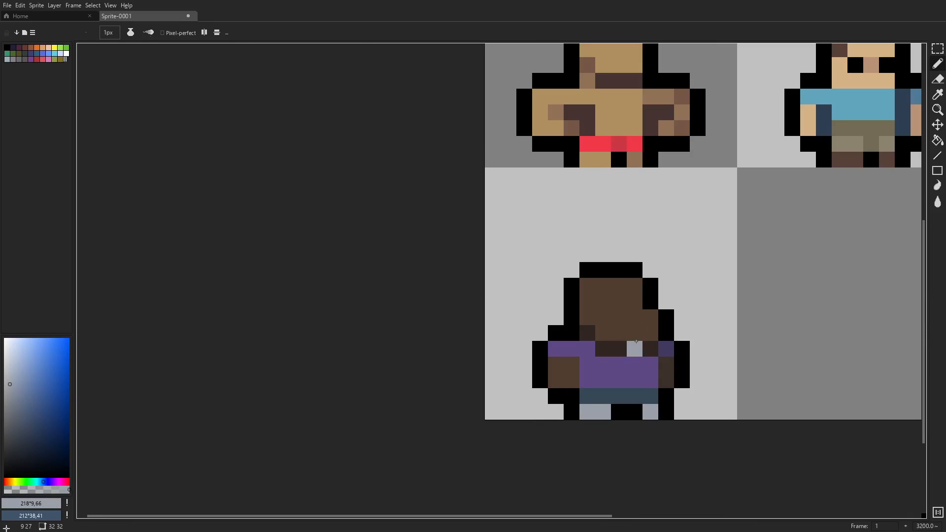
- Try shading the upper row of the third figure's left forearm with the right forearm's dark brown (#3c3029)
{"action": "scroll", "coordinate": [731, 326], "scroll_direction": "down", "scroll_amount": 7}
{"action": "scroll", "coordinate": [641, 325], "scroll_direction": "up", "scroll_amount": 8}
{"action": "key", "text": "i"}
{"action": "left_click", "coordinate": [644, 349]}
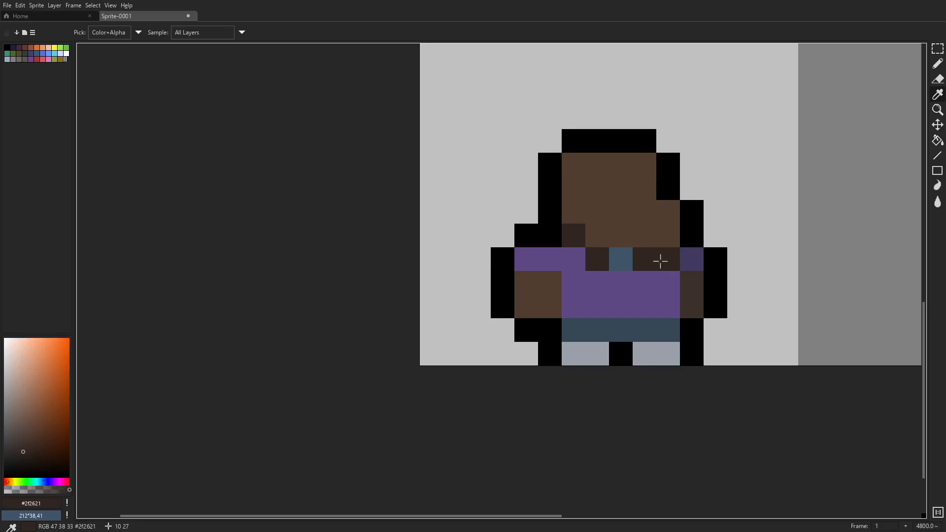
{"action": "left_click", "coordinate": [691, 294]}
{"action": "key", "text": "b"}
{"action": "scroll", "coordinate": [680, 288], "scroll_direction": "down", "scroll_amount": 6}
{"action": "scroll", "coordinate": [651, 296], "scroll_direction": "up", "scroll_amount": 6}
{"action": "left_click", "coordinate": [533, 267]}
{"action": "left_click_drag", "start_coordinate": [557, 246], "coordinate": [533, 246]}
{"action": "scroll", "coordinate": [696, 277], "scroll_direction": "down", "scroll_amount": 6}
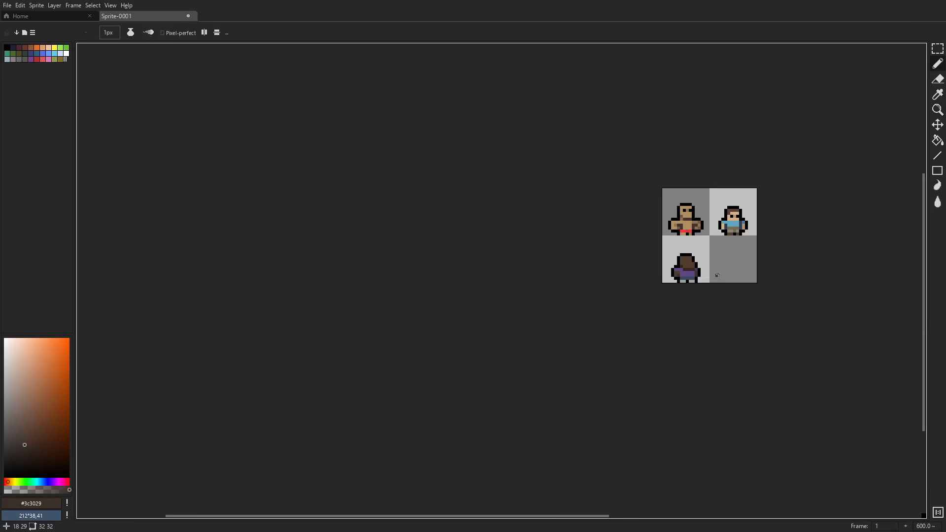
- Extend the third figure's left sleeve down one row in darker purple (HSV 259°, 42, 33) and undo the stray pixels beside it
{"action": "scroll", "coordinate": [701, 281], "scroll_direction": "up", "scroll_amount": 5}
{"action": "scroll", "coordinate": [587, 240], "scroll_direction": "up", "scroll_amount": 1}
{"action": "left_click", "coordinate": [547, 247], "text": "alt"}
{"action": "left_click", "coordinate": [516, 267]}
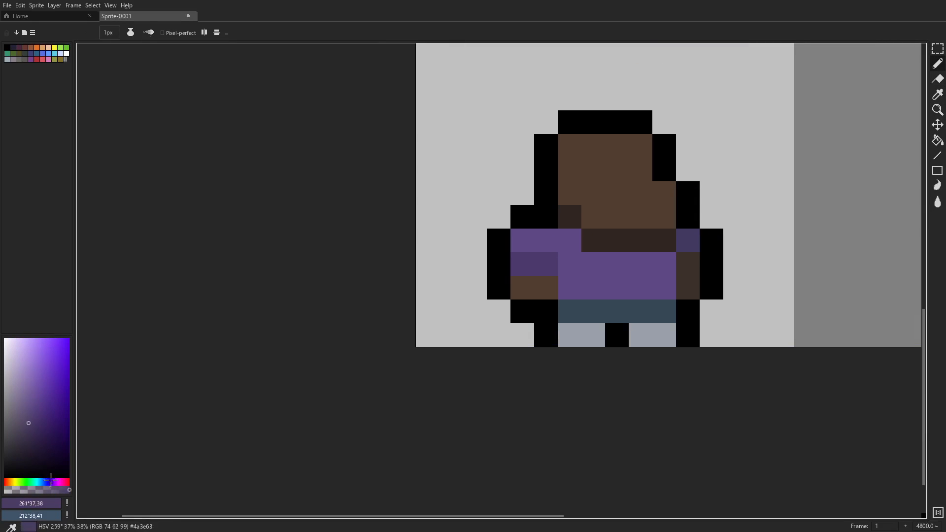
{"action": "left_click", "coordinate": [31, 431]}
{"action": "left_click_drag", "start_coordinate": [522, 265], "coordinate": [546, 264]}
{"action": "scroll", "coordinate": [643, 228], "scroll_direction": "down", "scroll_amount": 5}
{"action": "scroll", "coordinate": [650, 231], "scroll_direction": "up", "scroll_amount": 5}
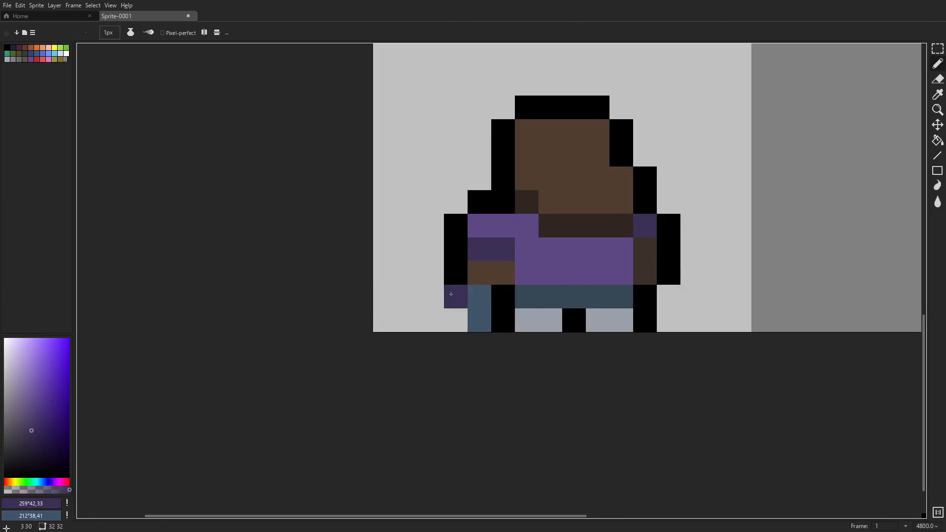
{"action": "key", "text": "ctrl+z"}
- Paint a pale-yellow emblem (HSV 46°, 41, 74) on the front of the third figure's purple shirt
{"action": "left_click", "coordinate": [552, 318], "text": "alt"}
{"action": "left_click", "coordinate": [597, 269]}
{"action": "left_click", "coordinate": [15, 482]}
{"action": "left_click", "coordinate": [30, 353]}
{"action": "left_click_drag", "start_coordinate": [594, 238], "coordinate": [617, 262]}
{"action": "left_click", "coordinate": [12, 481]}
{"action": "left_click", "coordinate": [31, 373]}
{"action": "scroll", "coordinate": [681, 266], "scroll_direction": "down", "scroll_amount": 5}
{"action": "scroll", "coordinate": [678, 264], "scroll_direction": "up", "scroll_amount": 5}
- Paint a two-pixel skin-shadow neckline (HSV 19°, 34, 66) at the top of the second figure's blue shirt
{"action": "left_click_drag", "start_coordinate": [679, 264], "coordinate": [608, 353]}
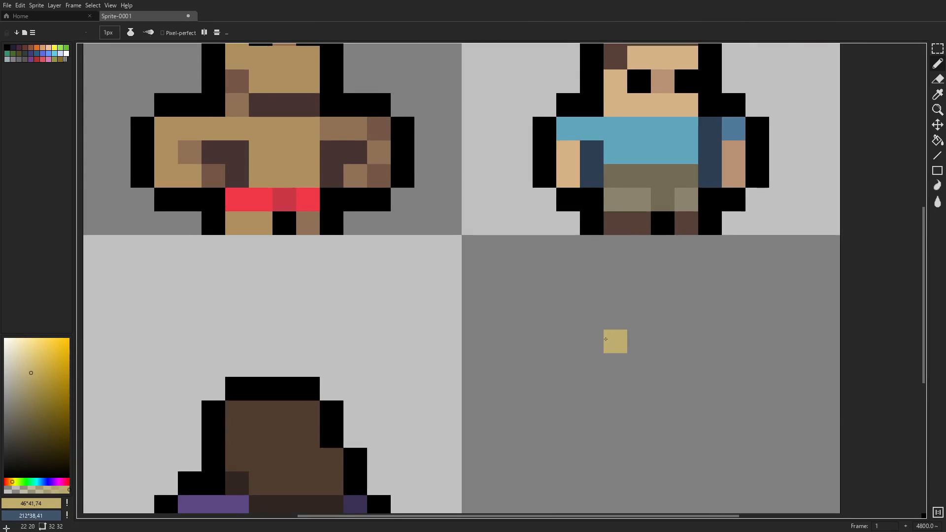
{"action": "left_click", "coordinate": [726, 154], "text": "alt"}
{"action": "mouse_move", "coordinate": [719, 148]}
{"action": "left_mouse_down"}
{"action": "mouse_move", "coordinate": [721, 167]}
{"action": "mouse_move", "coordinate": [678, 234]}
{"action": "left_mouse_up"}
{"action": "left_click", "coordinate": [27, 385]}
{"action": "left_click", "coordinate": [8, 481]}
{"action": "left_click_drag", "start_coordinate": [632, 211], "coordinate": [656, 210]}
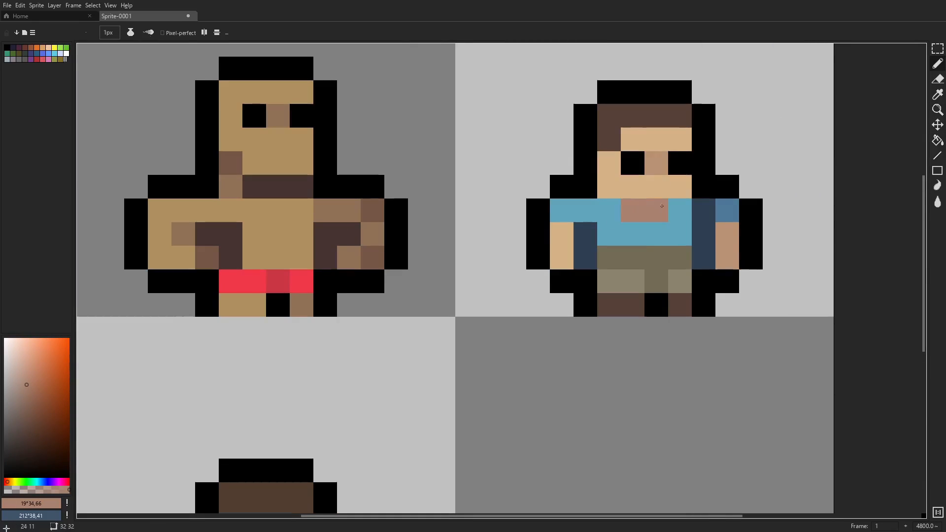
{"action": "scroll", "coordinate": [659, 225], "scroll_direction": "down", "scroll_amount": 6}
{"action": "key", "text": "ctrl+z"}
{"action": "key", "text": "ctrl+y"}
- Draw a black outline for a lock of hair flowing out from the left side of the second figure's head
{"action": "scroll", "coordinate": [658, 246], "scroll_direction": "up", "scroll_amount": 4}
{"action": "scroll", "coordinate": [643, 138], "scroll_direction": "up", "scroll_amount": 1}
{"action": "scroll", "coordinate": [574, 223], "scroll_direction": "down", "scroll_amount": 2}
{"action": "scroll", "coordinate": [615, 165], "scroll_direction": "up", "scroll_amount": 4}
{"action": "left_click", "coordinate": [548, 170], "text": "alt"}
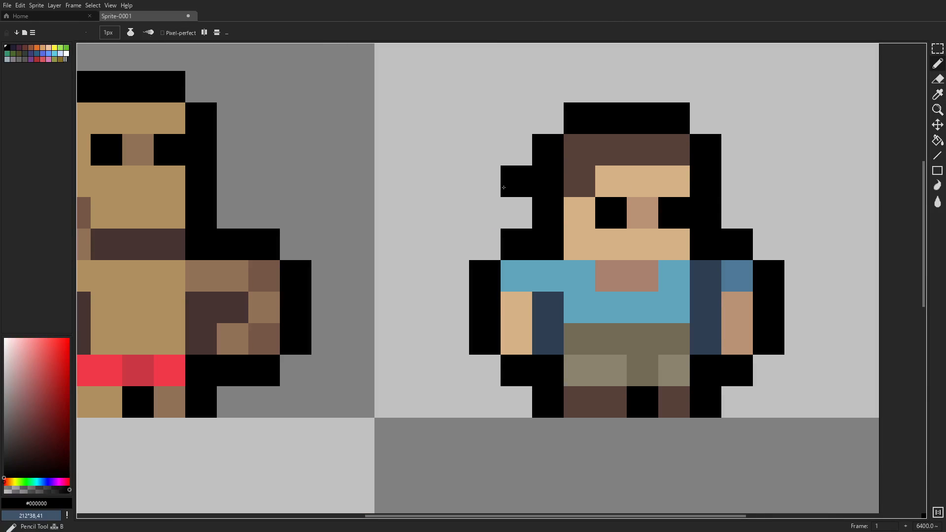
{"action": "key", "text": "ctrl+z"}
{"action": "mouse_move", "coordinate": [516, 183]}
{"action": "left_mouse_down"}
{"action": "mouse_move", "coordinate": [486, 244]}
{"action": "mouse_move", "coordinate": [455, 243]}
{"action": "left_mouse_up"}
- Fill the second figure's flowing hair on the left with the existing hair brown (#564138)
{"action": "mouse_move", "coordinate": [573, 164]}
{"action": "left_mouse_down"}
{"action": "mouse_move", "coordinate": [608, 202]}
{"action": "mouse_move", "coordinate": [553, 281]}
{"action": "left_mouse_up"}
{"action": "left_click", "coordinate": [608, 202], "text": "alt"}
{"action": "scroll", "coordinate": [543, 278], "scroll_direction": "down", "scroll_amount": 9}
{"action": "scroll", "coordinate": [539, 277], "scroll_direction": "up", "scroll_amount": 8}
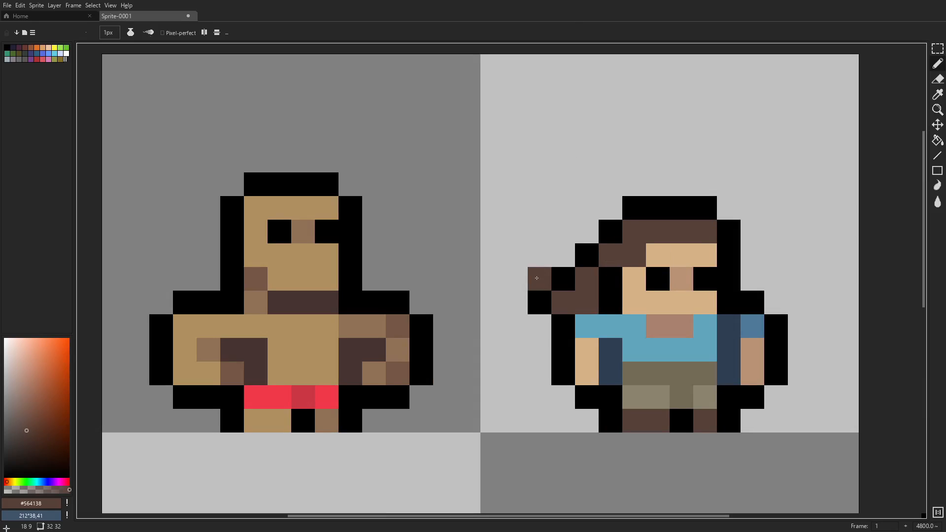
- Add a small brown lock with a black outline on the right side of the second figure's head
{"action": "scroll", "coordinate": [732, 231], "scroll_direction": "down", "scroll_amount": 8}
{"action": "scroll", "coordinate": [734, 233], "scroll_direction": "up", "scroll_amount": 9}
{"action": "left_click", "coordinate": [701, 202], "text": "alt"}
{"action": "left_click", "coordinate": [740, 229]}
{"action": "scroll", "coordinate": [818, 246], "scroll_direction": "down", "scroll_amount": 9}
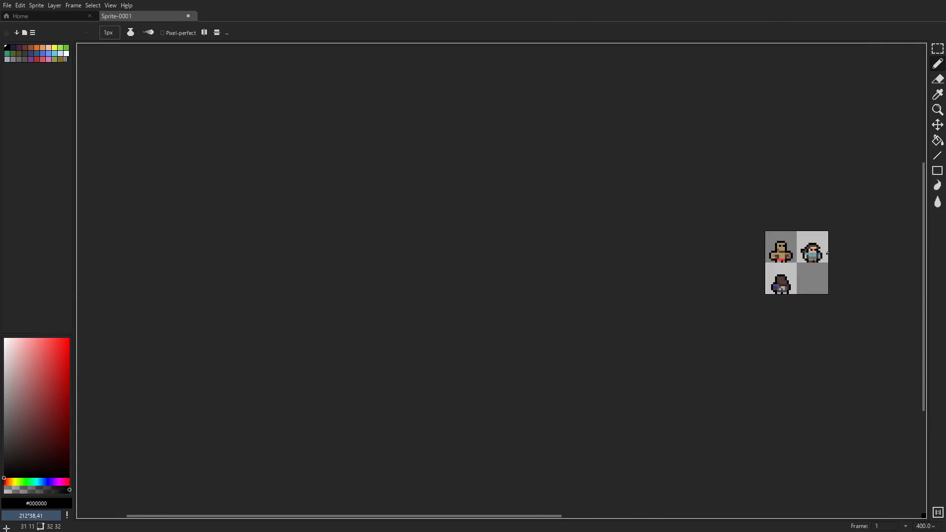
- Highlight the front of the second figure's blue shirt with a lighter blue (HSV 196°, 42, 84)
{"action": "scroll", "coordinate": [822, 252], "scroll_direction": "up", "scroll_amount": 9}
{"action": "left_click", "coordinate": [741, 326], "text": "alt"}
{"action": "left_click_drag", "start_coordinate": [37, 373], "coordinate": [31, 360]}
{"action": "left_click_drag", "start_coordinate": [745, 341], "coordinate": [714, 342]}
{"action": "left_click", "coordinate": [745, 311]}
{"action": "scroll", "coordinate": [732, 336], "scroll_direction": "down", "scroll_amount": 4}
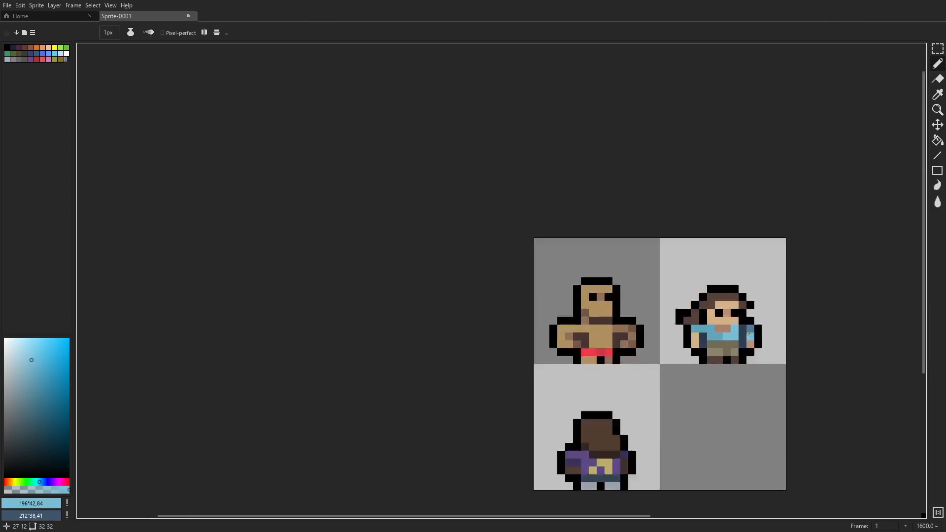
- Paint the lines of the abdominal muscles on the first figure's torso in medium skin-shadow brown (#917156)
{"action": "scroll", "coordinate": [748, 331], "scroll_direction": "up", "scroll_amount": 2}
{"action": "scroll", "coordinate": [744, 344], "scroll_direction": "down", "scroll_amount": 5}
{"action": "scroll", "coordinate": [723, 356], "scroll_direction": "up", "scroll_amount": 5}
{"action": "left_click", "coordinate": [585, 279], "text": "alt"}
{"action": "left_click_drag", "start_coordinate": [555, 282], "coordinate": [523, 297]}
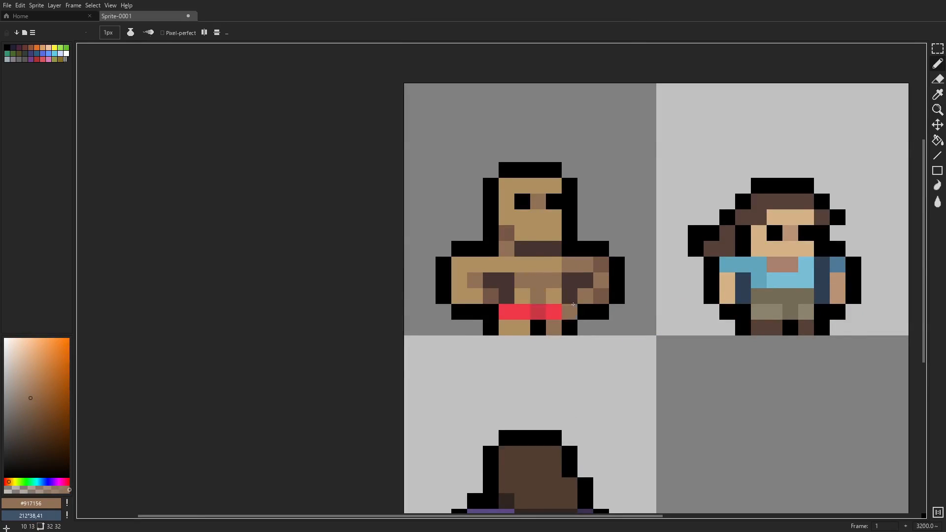
- Darken the centre of the first figure's abdominal lines with the deeper skin shadow (#755746)
{"action": "scroll", "coordinate": [534, 286], "scroll_direction": "down", "scroll_amount": 5}
{"action": "scroll", "coordinate": [529, 267], "scroll_direction": "up", "scroll_amount": 5}
{"action": "left_click", "coordinate": [616, 270], "text": "alt"}
{"action": "scroll", "coordinate": [647, 270], "scroll_direction": "down", "scroll_amount": 5}
{"action": "scroll", "coordinate": [668, 276], "scroll_direction": "up", "scroll_amount": 2}
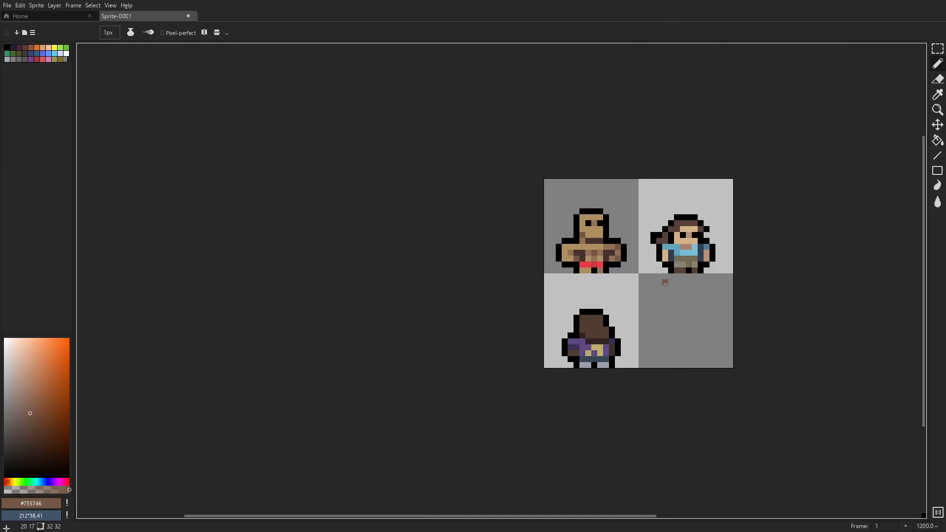
{"action": "scroll", "coordinate": [665, 284], "scroll_direction": "up", "scroll_amount": 2}
{"action": "left_click", "coordinate": [583, 221], "text": "alt"}
- Paint two black eyes on the third figure's face, joining the right one to the outline
{"action": "scroll", "coordinate": [562, 295], "scroll_direction": "up", "scroll_amount": 2}
{"action": "scroll", "coordinate": [635, 253], "scroll_direction": "down", "scroll_amount": 4}
{"action": "scroll", "coordinate": [617, 259], "scroll_direction": "up", "scroll_amount": 3}
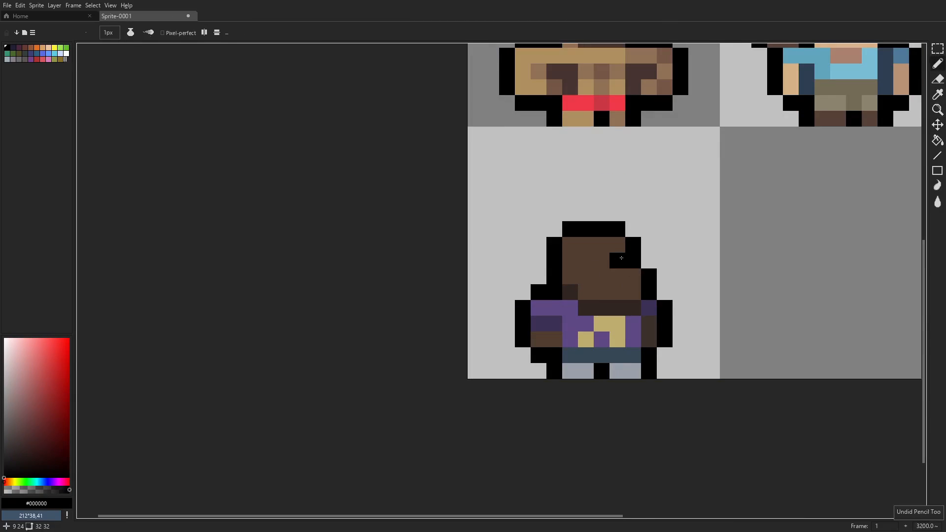
{"action": "left_click", "coordinate": [617, 260]}
{"action": "left_click", "coordinate": [587, 261]}
{"action": "scroll", "coordinate": [643, 252], "scroll_direction": "down", "scroll_amount": 1}
- Try white eyes on the third and second figures
{"action": "left_click", "coordinate": [4, 338]}
{"action": "left_click", "coordinate": [604, 290]}
{"action": "left_click", "coordinate": [581, 290]}
{"action": "scroll", "coordinate": [606, 291], "scroll_direction": "down", "scroll_amount": 5}
{"action": "scroll", "coordinate": [640, 261], "scroll_direction": "up", "scroll_amount": 7}
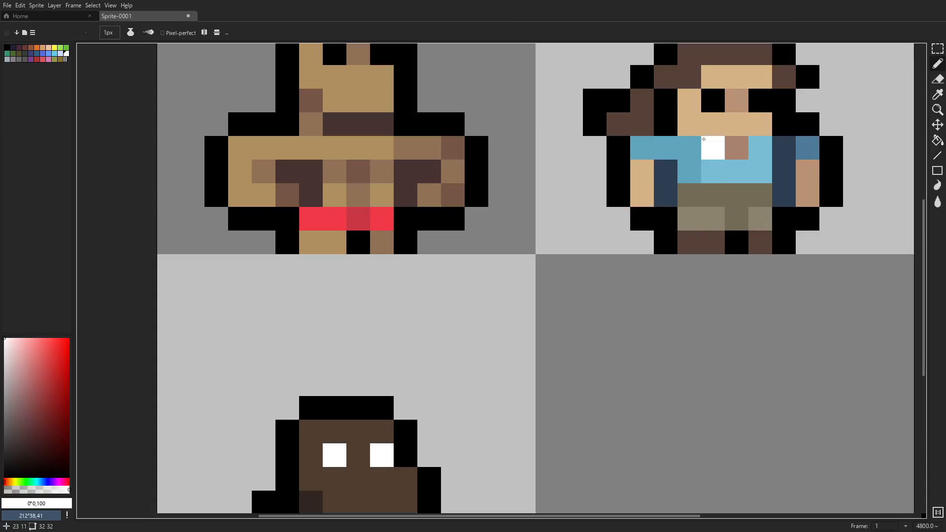
{"action": "left_click", "coordinate": [713, 100]}
{"action": "left_click", "coordinate": [759, 100]}
{"action": "scroll", "coordinate": [698, 223], "scroll_direction": "down", "scroll_amount": 9}
{"action": "key", "text": "b"}
{"action": "scroll", "coordinate": [697, 235], "scroll_direction": "up", "scroll_amount": 8}
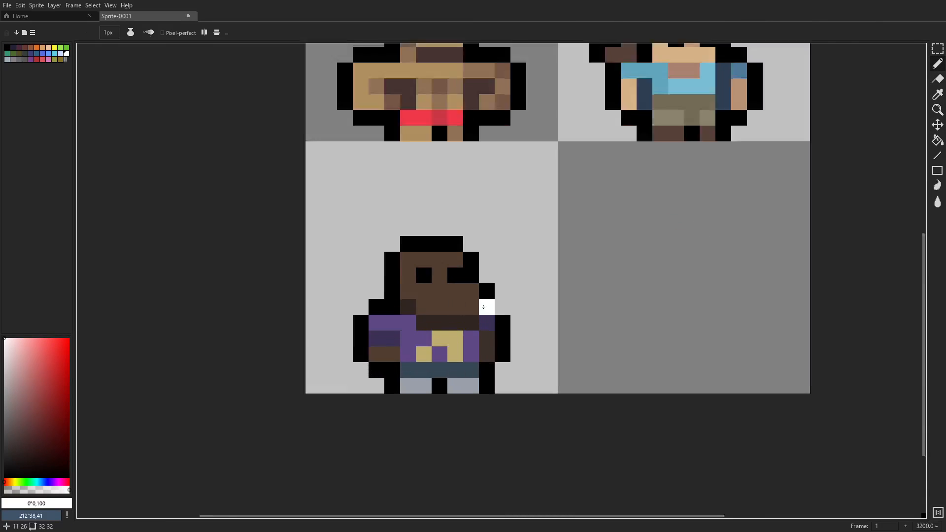
- Shade the inner pixel of the third figure's left forearm with the chin-shadow brown (#2f2621)
{"action": "scroll", "coordinate": [413, 355], "scroll_direction": "up", "scroll_amount": 1}
{"action": "left_click", "coordinate": [381, 355], "text": "alt"}
{"action": "scroll", "coordinate": [567, 354], "scroll_direction": "down", "scroll_amount": 9}
{"action": "scroll", "coordinate": [561, 356], "scroll_direction": "up", "scroll_amount": 8}
{"action": "scroll", "coordinate": [587, 335], "scroll_direction": "up", "scroll_amount": 2}
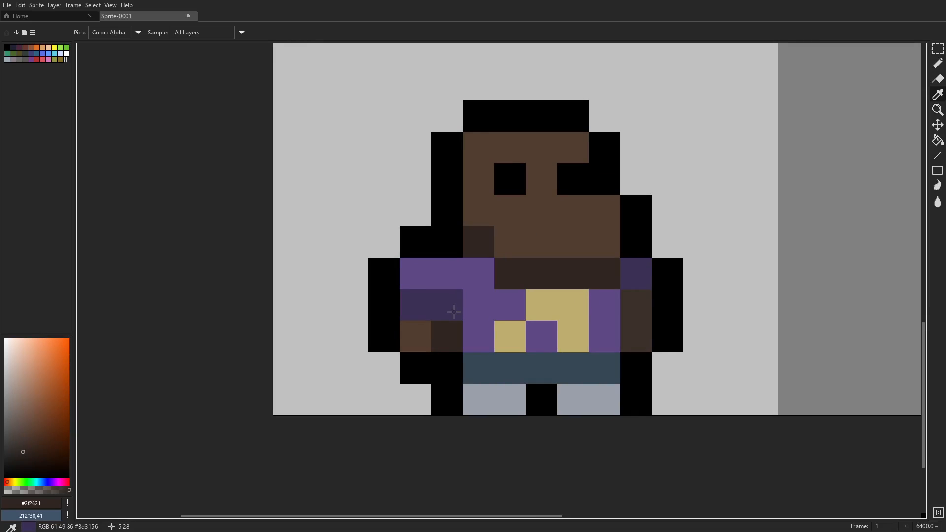
- Paint a one-pixel dark blue fold (HSV 207°, 44, 22) in the middle of the third figure's trousers
{"action": "left_click", "coordinate": [41, 435]}
{"action": "left_click", "coordinate": [33, 445]}
{"action": "left_click", "coordinate": [541, 368]}
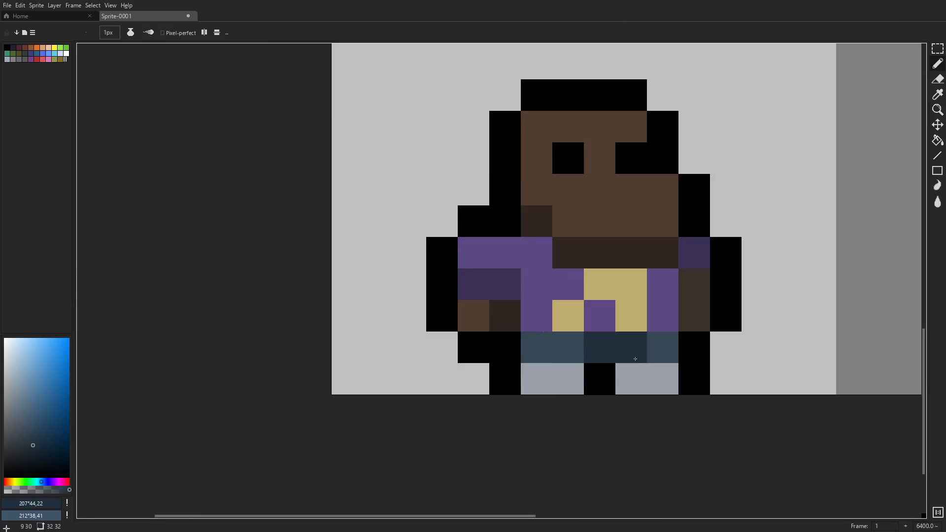
{"action": "key", "text": "ctrl+z"}
{"action": "scroll", "coordinate": [674, 352], "scroll_direction": "down", "scroll_amount": 9}
{"action": "scroll", "coordinate": [675, 362], "scroll_direction": "up", "scroll_amount": 8}
- Shade the inner pixel of the third figure's right foot with a darker grey (HSV 226°, 11, 54)
{"action": "left_click", "coordinate": [606, 321]}
{"action": "left_click", "coordinate": [661, 321]}
{"action": "scroll", "coordinate": [716, 322], "scroll_direction": "down", "scroll_amount": 5}
{"action": "scroll", "coordinate": [728, 324], "scroll_direction": "up", "scroll_amount": 5}
{"action": "left_click", "coordinate": [588, 322], "text": "alt"}
{"action": "left_click", "coordinate": [11, 402]}
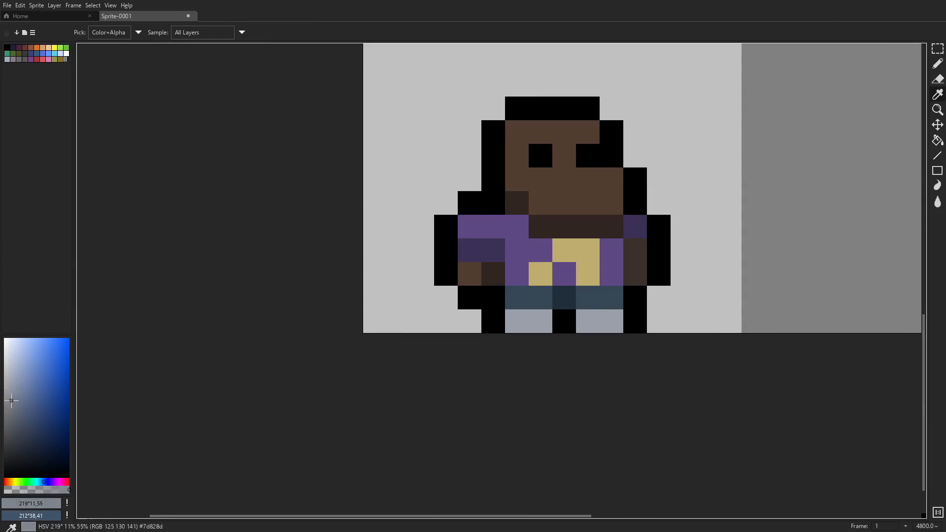
{"action": "left_click", "coordinate": [588, 322]}
{"action": "scroll", "coordinate": [650, 305], "scroll_direction": "down", "scroll_amount": 6}
{"action": "scroll", "coordinate": [653, 307], "scroll_direction": "up", "scroll_amount": 7}
{"action": "scroll", "coordinate": [715, 304], "scroll_direction": "down", "scroll_amount": 6}
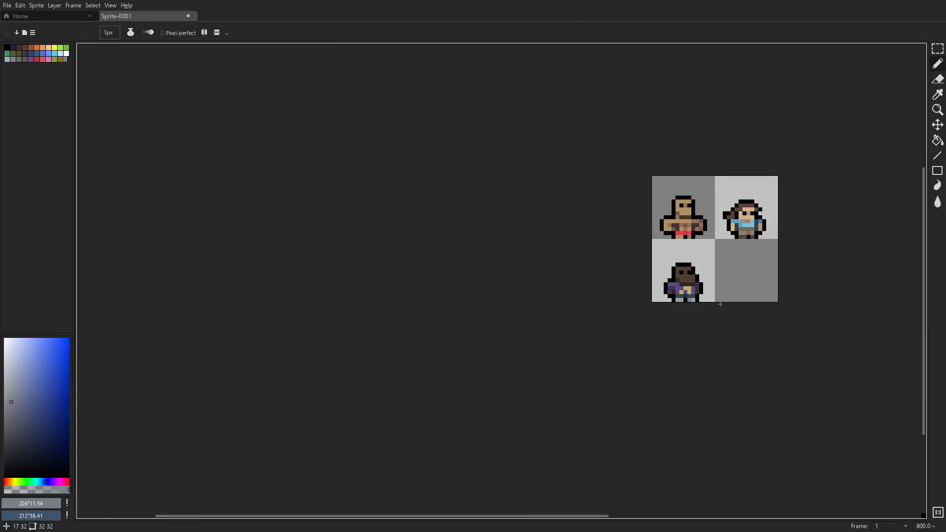
- Paint two-pixel mouths on the third and first figures using their own dark skin-shadow browns
{"action": "scroll", "coordinate": [724, 285], "scroll_direction": "up", "scroll_amount": 6}
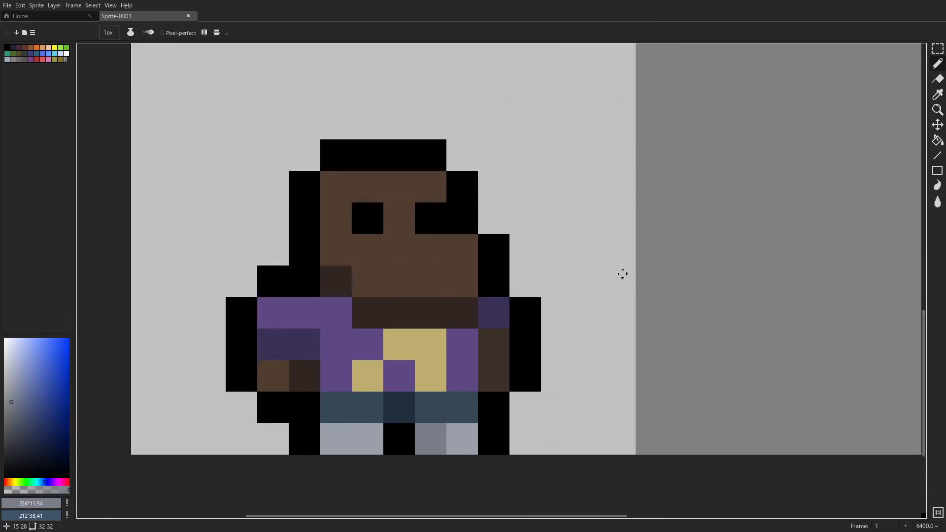
{"action": "left_click", "coordinate": [463, 327], "text": "alt"}
{"action": "scroll", "coordinate": [596, 263], "scroll_direction": "down", "scroll_amount": 6}
{"action": "scroll", "coordinate": [586, 194], "scroll_direction": "up", "scroll_amount": 5}
{"action": "left_click", "coordinate": [515, 302], "text": "alt"}
{"action": "left_click_drag", "start_coordinate": [538, 206], "coordinate": [514, 206]}
- Try a two-pixel mouth on the second figure in the neckline brown (#a9816e)
{"action": "scroll", "coordinate": [523, 207], "scroll_direction": "down", "scroll_amount": 5}
{"action": "scroll", "coordinate": [602, 199], "scroll_direction": "up", "scroll_amount": 5}
{"action": "left_click", "coordinate": [516, 319], "text": "alt"}
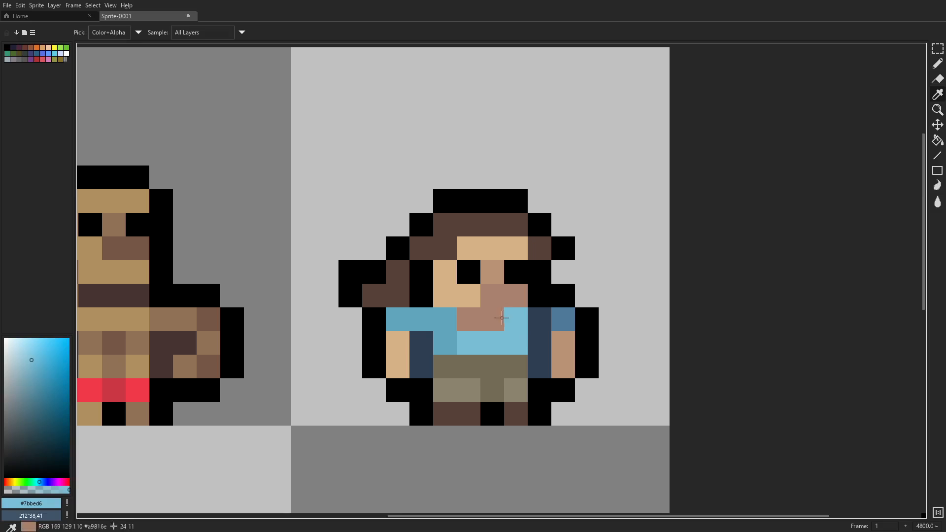
{"action": "scroll", "coordinate": [575, 313], "scroll_direction": "down", "scroll_amount": 6}
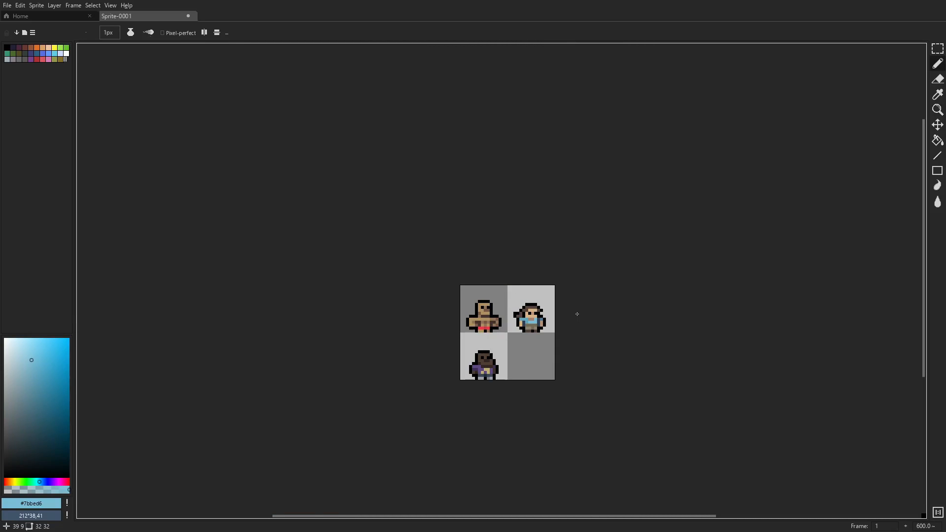
- Draw the black outline of a fourth figure's head, shoulders and bent arms in the empty lower-right cell
{"action": "scroll", "coordinate": [542, 325], "scroll_direction": "up", "scroll_amount": 5}
{"action": "left_click", "coordinate": [317, 332], "text": "alt"}
{"action": "left_click_drag", "start_coordinate": [498, 305], "coordinate": [506, 308]}
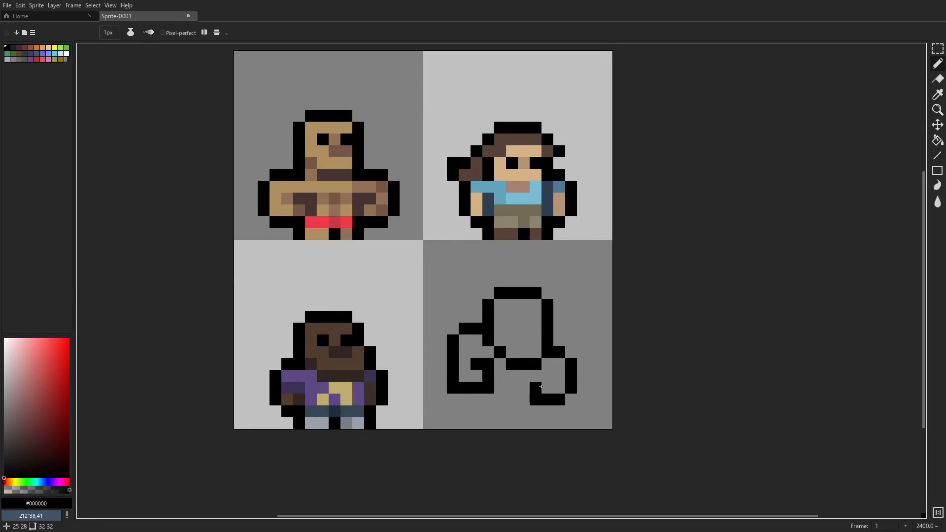
- Finish the fourth figure's black outline with two legs and the gap between them
{"action": "scroll", "coordinate": [541, 386], "scroll_direction": "up", "scroll_amount": 1}
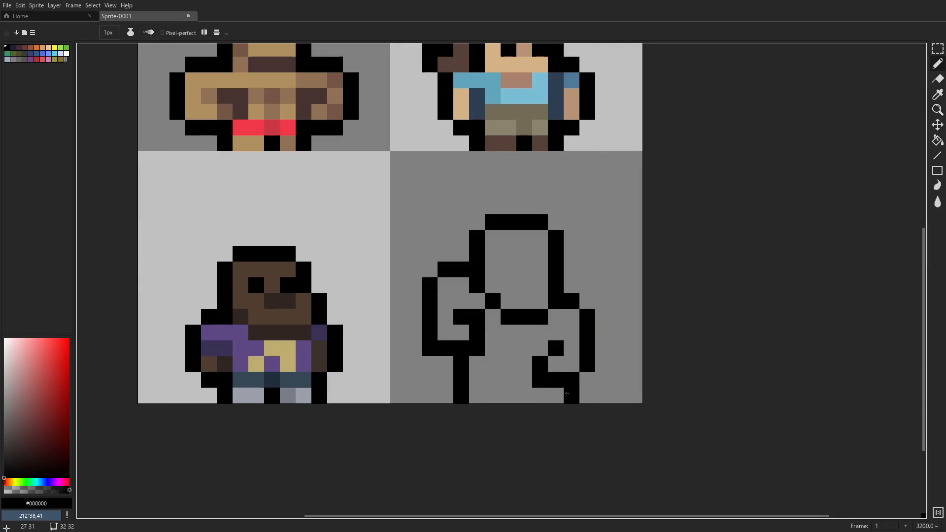
{"action": "scroll", "coordinate": [478, 379], "scroll_direction": "down", "scroll_amount": 7}
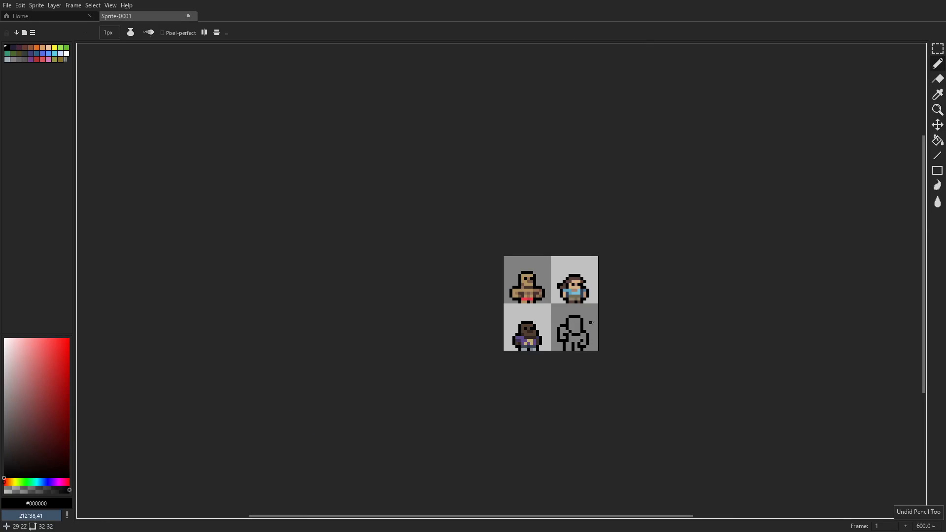
{"action": "scroll", "coordinate": [463, 296], "scroll_direction": "up", "scroll_amount": 7}
{"action": "scroll", "coordinate": [443, 192], "scroll_direction": "down", "scroll_amount": 1}
{"action": "key", "text": "p"}
{"action": "left_click", "coordinate": [522, 243]}
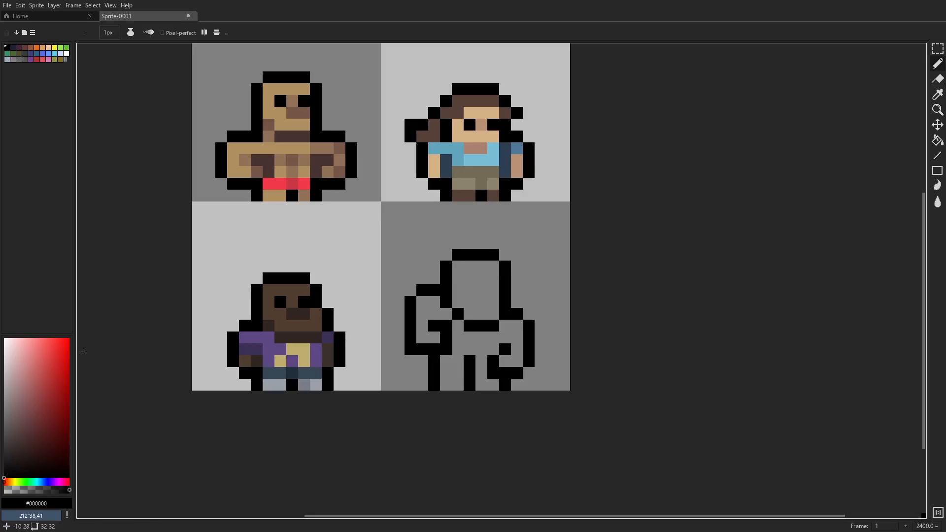
- Fill the fourth figure's head, arms, torso and legs with olive green (HSV 70°, 32, 54)
{"action": "left_click", "coordinate": [16, 482]}
{"action": "left_click", "coordinate": [22, 422]}
{"action": "scroll", "coordinate": [426, 311], "scroll_direction": "up", "scroll_amount": 2}
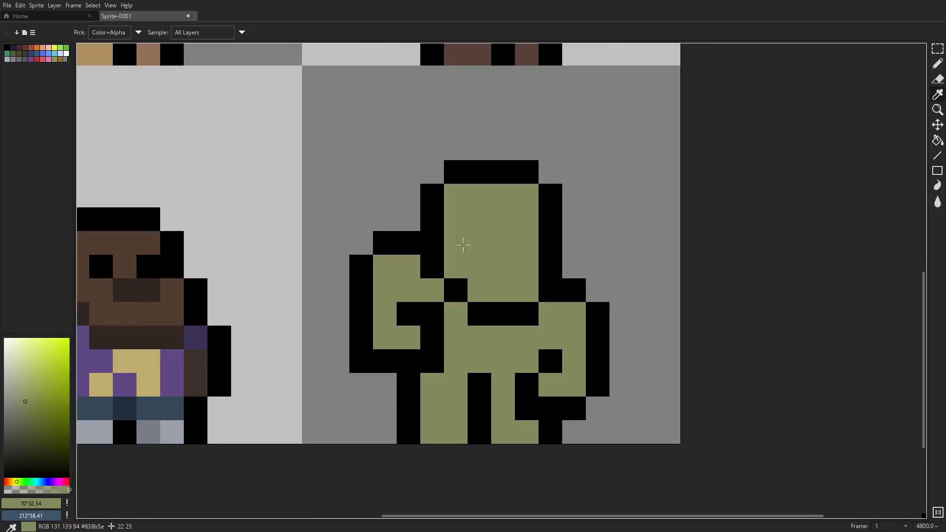
- Shade the fourth figure's neck, right arm and outer left leg with a darker olive (HSV 68°, 28, 39)
{"action": "key", "text": "b"}
{"action": "left_click", "coordinate": [455, 328]}
{"action": "left_click_drag", "start_coordinate": [562, 318], "coordinate": [550, 385]}
{"action": "left_click", "coordinate": [429, 377]}
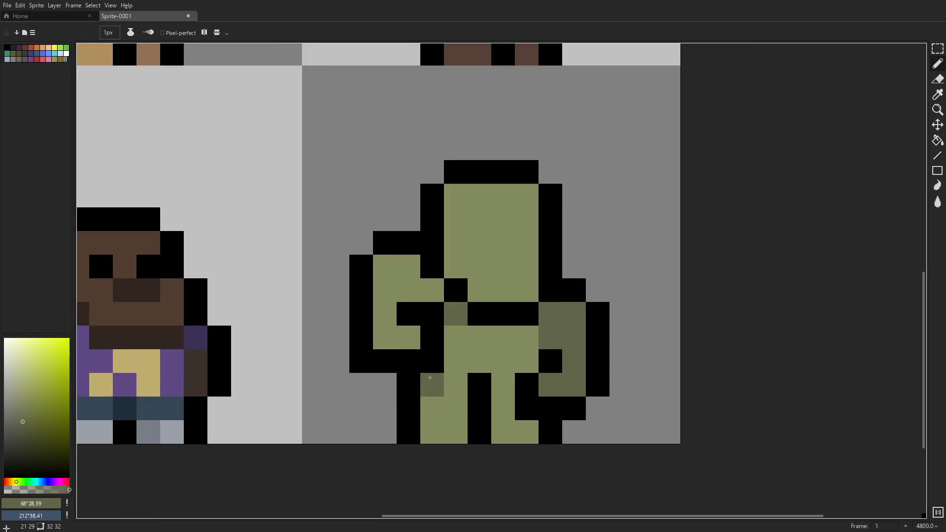
- Give the fourth figure black eyes and shade its face and raised left arm with the darker olive (#626649)
{"action": "scroll", "coordinate": [499, 288], "scroll_direction": "down", "scroll_amount": 8}
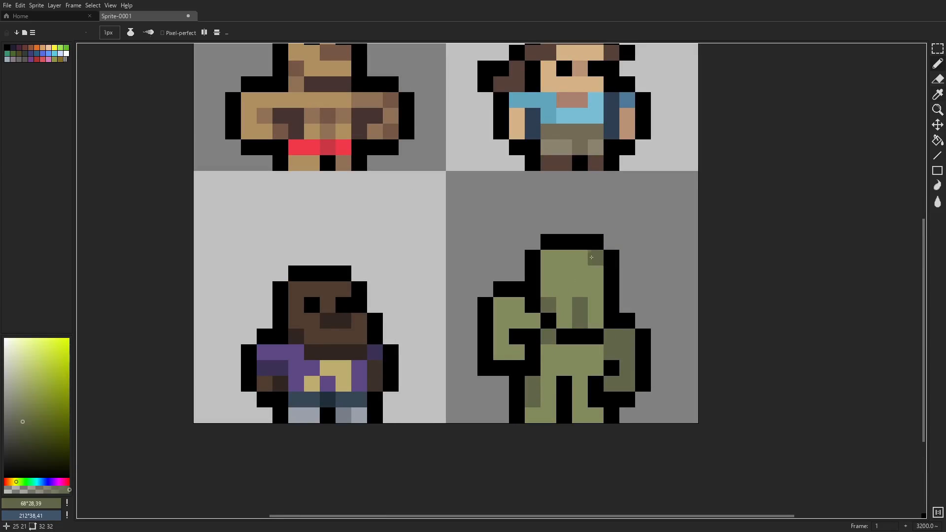
{"action": "scroll", "coordinate": [456, 308], "scroll_direction": "up", "scroll_amount": 6}
{"action": "scroll", "coordinate": [456, 308], "scroll_direction": "down", "scroll_amount": 6}
{"action": "scroll", "coordinate": [459, 310], "scroll_direction": "up", "scroll_amount": 7}
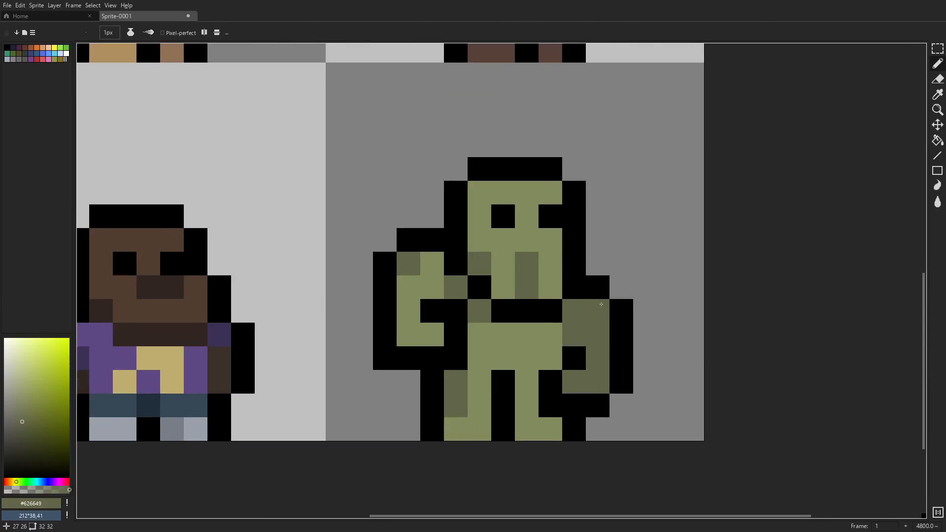
- Paint the inner pixels of the fourth figure's right arm in a darker grey-green (HSV 84°, 21, 32)
{"action": "left_click", "coordinate": [598, 308], "text": "alt"}
{"action": "left_click", "coordinate": [18, 432]}
{"action": "left_click", "coordinate": [15, 482]}
{"action": "mouse_move", "coordinate": [574, 310]}
{"action": "left_mouse_down"}
{"action": "mouse_move", "coordinate": [574, 335]}
{"action": "mouse_move", "coordinate": [574, 311]}
{"action": "left_mouse_up"}
{"action": "left_click", "coordinate": [19, 482]}
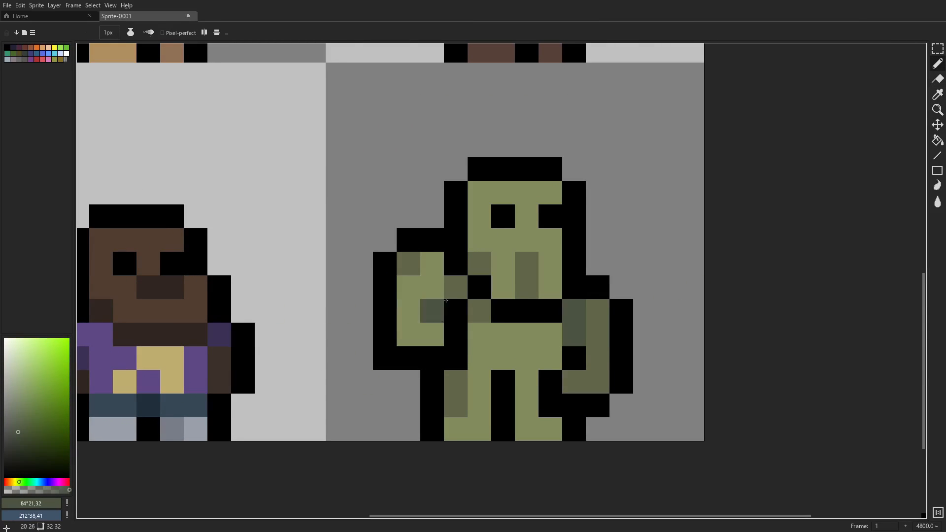
- Recolour all of the fourth figure's olive shading with a greener tone (HSV 79°, 28, 39)
{"action": "left_click", "coordinate": [24, 423]}
{"action": "key", "text": "g"}
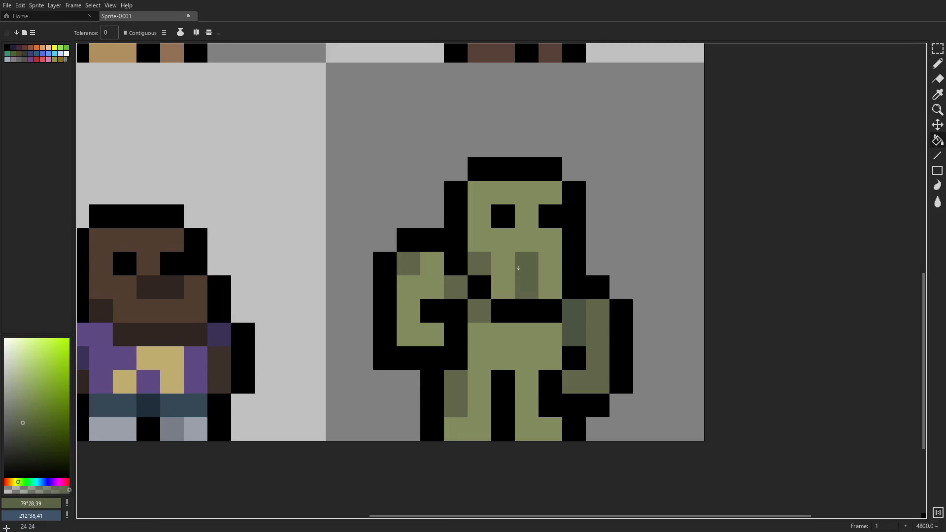
{"action": "scroll", "coordinate": [473, 288], "scroll_direction": "down", "scroll_amount": 1}
- Recolour the inner pixels of the fourth figure's right arm with a deeper green (HSV 90°, 20, 25)
{"action": "key", "text": "i"}
{"action": "left_click", "coordinate": [572, 298]}
{"action": "left_click", "coordinate": [17, 441]}
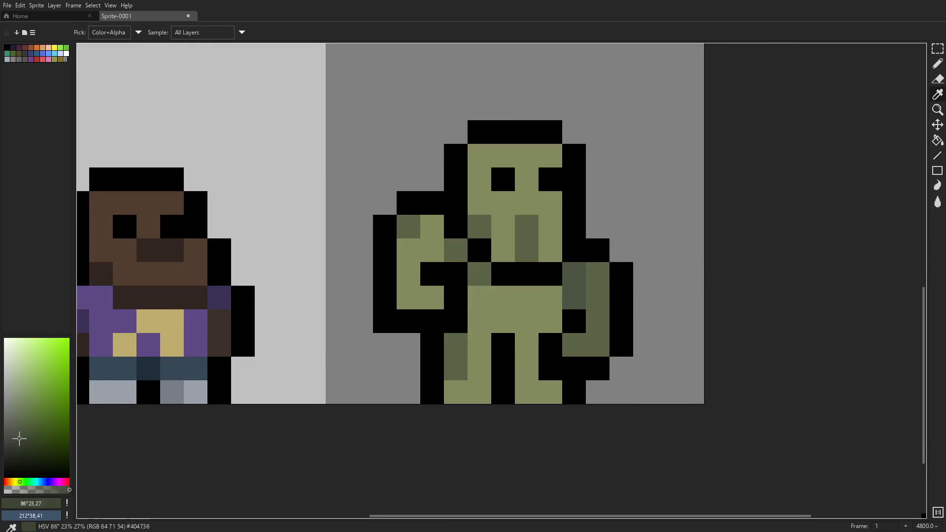
{"action": "right_click", "coordinate": [18, 443]}
{"action": "key", "text": "b"}
{"action": "left_click_drag", "start_coordinate": [572, 297], "coordinate": [570, 274]}
{"action": "scroll", "coordinate": [692, 296], "scroll_direction": "down", "scroll_amount": 1}
{"action": "key", "text": "i"}
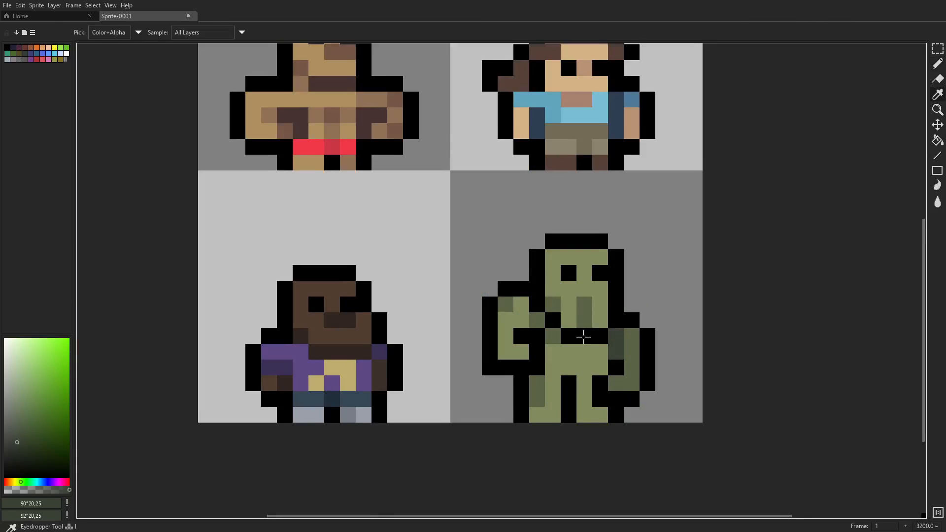
- Paint a beige loincloth (HSV 54°, 24, 67) across the fourth figure's waist and onto the upper thighs
{"action": "scroll", "coordinate": [556, 385], "scroll_direction": "up", "scroll_amount": 2}
{"action": "left_click", "coordinate": [549, 390]}
{"action": "left_click", "coordinate": [18, 395]}
{"action": "left_click", "coordinate": [14, 481]}
{"action": "left_click", "coordinate": [13, 403]}
{"action": "key", "text": "b"}
{"action": "left_click", "coordinate": [20, 383]}
{"action": "left_click_drag", "start_coordinate": [481, 339], "coordinate": [544, 340]}
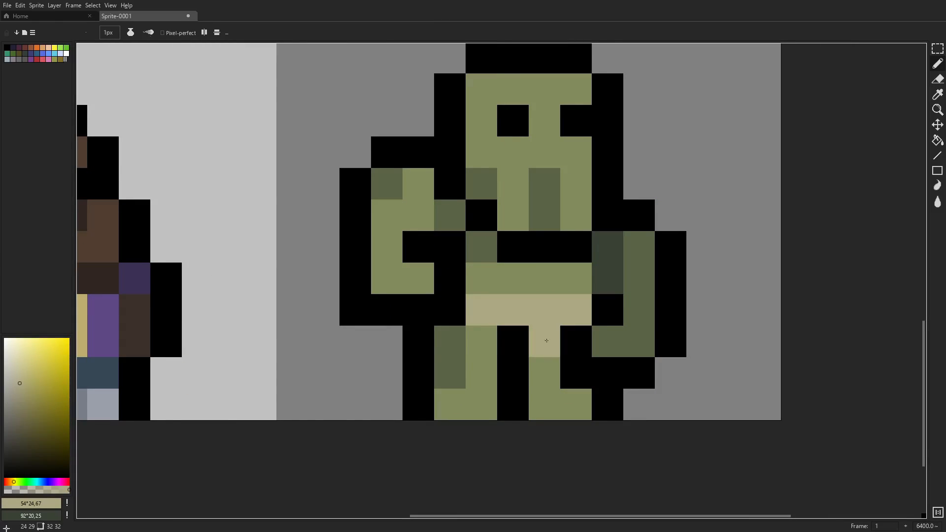
- Shade alternate pixels of the loincloth's waist row with a darker tan (HSV 46°, 28, 59)
{"action": "scroll", "coordinate": [568, 367], "scroll_direction": "down", "scroll_amount": 4}
{"action": "scroll", "coordinate": [560, 364], "scroll_direction": "up", "scroll_amount": 3}
{"action": "key", "text": "i"}
{"action": "left_click", "coordinate": [22, 394]}
{"action": "left_click", "coordinate": [13, 481]}
{"action": "key", "text": "b"}
{"action": "left_click", "coordinate": [566, 331]}
{"action": "left_click", "coordinate": [520, 333]}
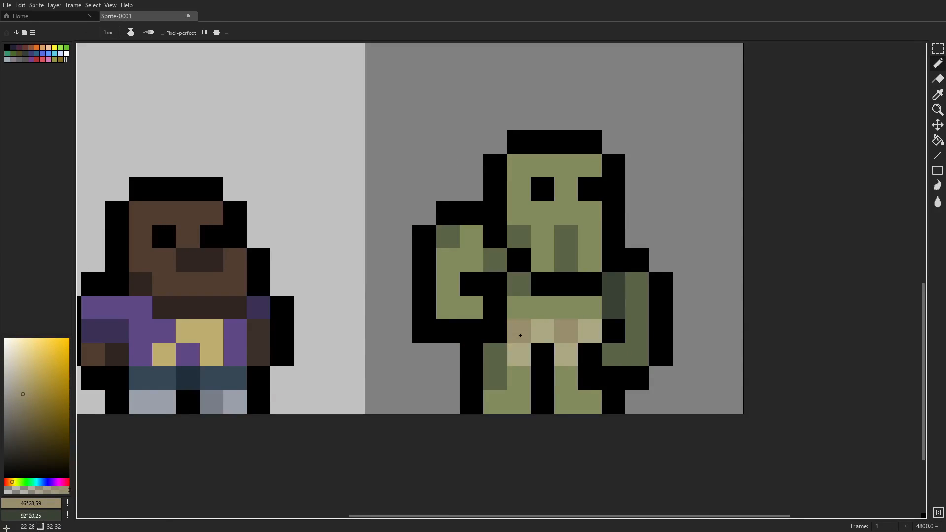
- Paint a dusty pink band (HSV 338°, 37, 60) across the top of the fourth figure's head, ending in a loose pixel on its left
{"action": "scroll", "coordinate": [743, 293], "scroll_direction": "down", "scroll_amount": 6}
{"action": "scroll", "coordinate": [728, 301], "scroll_direction": "up", "scroll_amount": 7}
{"action": "key", "text": "i"}
{"action": "left_click", "coordinate": [66, 482]}
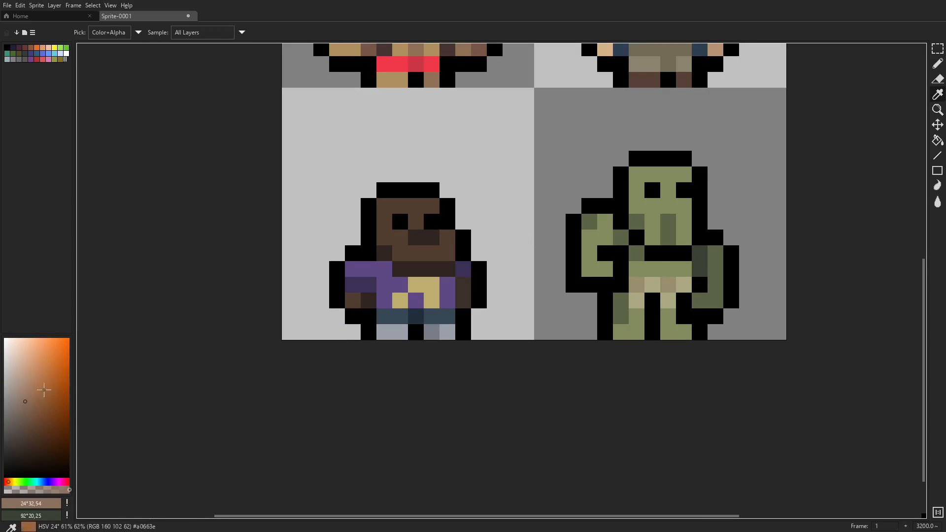
{"action": "left_click", "coordinate": [32, 386]}
{"action": "left_click", "coordinate": [29, 393]}
{"action": "key", "text": "b"}
{"action": "left_click_drag", "start_coordinate": [636, 174], "coordinate": [675, 177]}
{"action": "left_click", "coordinate": [619, 174]}
{"action": "left_click", "coordinate": [606, 190]}
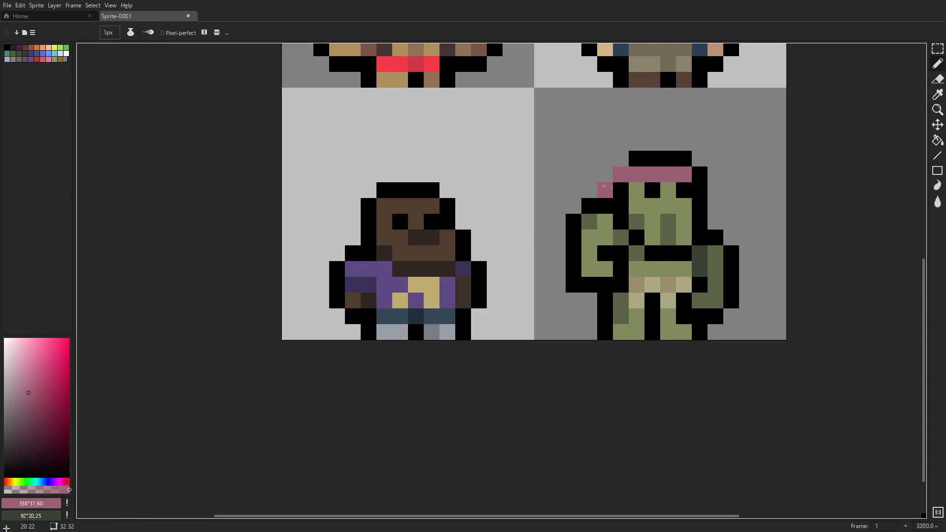
- Outline the pink band's loose end in black and enclose an empty pixel above the right shoulder
{"action": "key", "text": "i"}
{"action": "left_click", "coordinate": [616, 196]}
{"action": "key", "text": "b"}
{"action": "left_click_drag", "start_coordinate": [590, 190], "coordinate": [620, 160]}
{"action": "scroll", "coordinate": [746, 202], "scroll_direction": "down", "scroll_amount": 3}
{"action": "scroll", "coordinate": [744, 187], "scroll_direction": "up", "scroll_amount": 2}
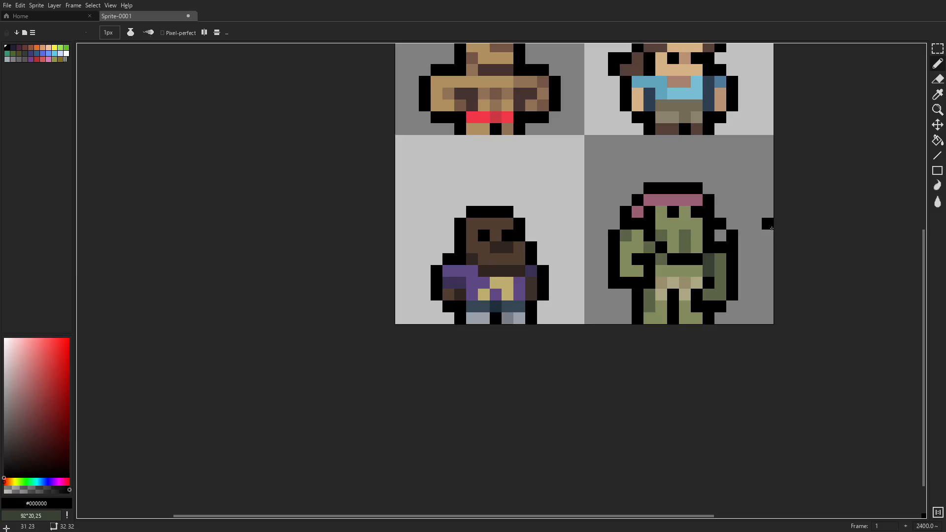
- Paint the enclosed pixel above the right shoulder and one pixel below the left arm in the band's pink (#9b6076)
{"action": "key", "text": "i"}
{"action": "left_click", "coordinate": [673, 199]}
{"action": "key", "text": "b"}
{"action": "left_click", "coordinate": [720, 235]}
{"action": "scroll", "coordinate": [744, 224], "scroll_direction": "down", "scroll_amount": 6}
{"action": "scroll", "coordinate": [728, 234], "scroll_direction": "up", "scroll_amount": 9}
{"action": "key", "text": "i"}
{"action": "left_click", "coordinate": [668, 260]}
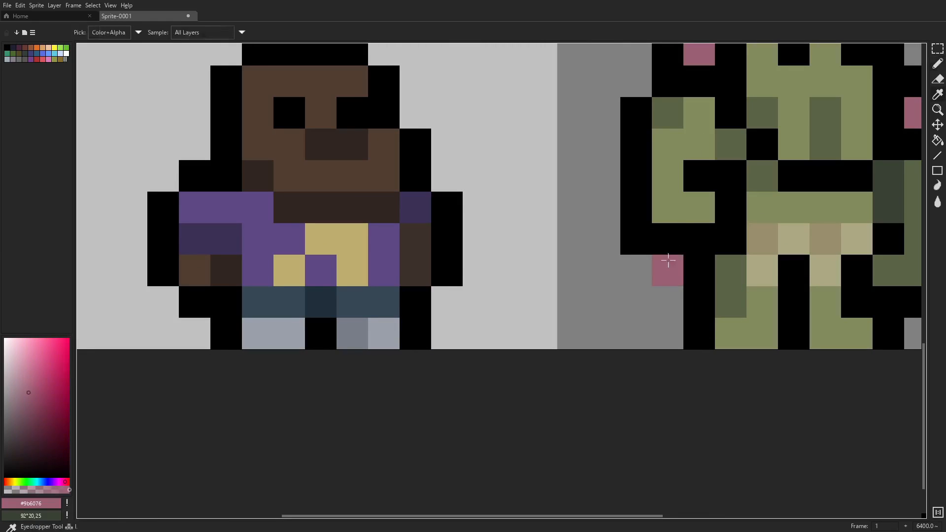
- Outline the pink pixel below the fourth figure's left arm in black
{"action": "key", "text": "b"}
{"action": "left_click_drag", "start_coordinate": [668, 242], "coordinate": [698, 268]}
{"action": "key", "text": "i"}
{"action": "left_click", "coordinate": [644, 241]}
{"action": "key", "text": "b"}
{"action": "scroll", "coordinate": [757, 267], "scroll_direction": "down", "scroll_amount": 8}
{"action": "scroll", "coordinate": [739, 256], "scroll_direction": "up", "scroll_amount": 6}
{"action": "scroll", "coordinate": [823, 280], "scroll_direction": "down", "scroll_amount": 5}
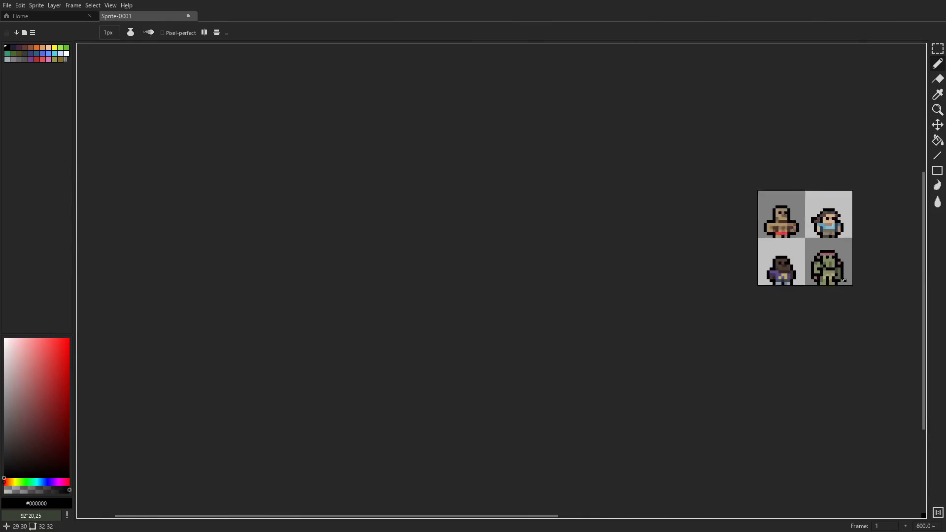
- Shade two pixels of the head band and recolour the pixel below the left arm with a darker pink (HSV 346°, 43, 42)
{"action": "scroll", "coordinate": [851, 265], "scroll_direction": "up", "scroll_amount": 5}
{"action": "key", "text": "i"}
{"action": "left_click", "coordinate": [737, 208]}
{"action": "left_click", "coordinate": [719, 226]}
{"action": "key", "text": "b"}
{"action": "key", "text": "i"}
{"action": "left_click", "coordinate": [721, 208]}
{"action": "left_click", "coordinate": [32, 418]}
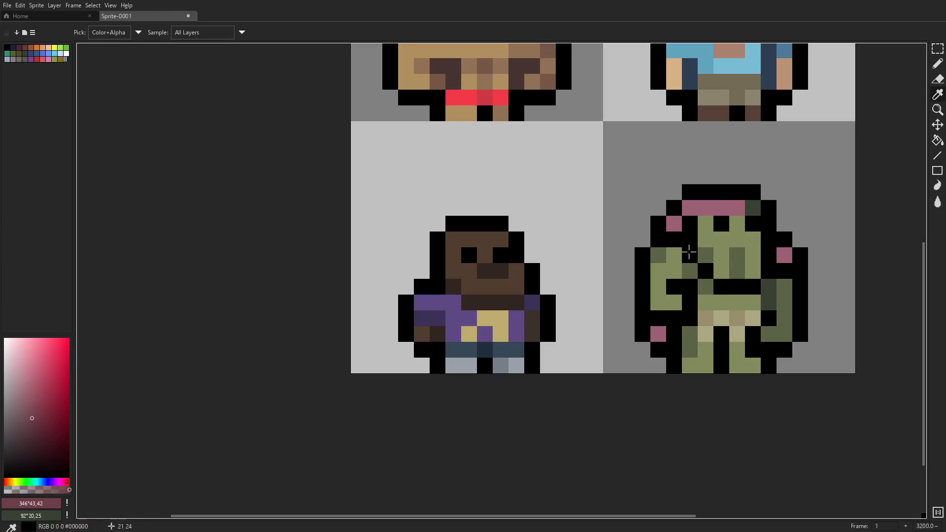
{"action": "key", "text": "b"}
{"action": "left_click", "coordinate": [752, 208]}
{"action": "left_click", "coordinate": [706, 208]}
{"action": "left_click", "coordinate": [658, 335]}
{"action": "scroll", "coordinate": [808, 270], "scroll_direction": "down", "scroll_amount": 6}
{"action": "scroll", "coordinate": [814, 275], "scroll_direction": "up", "scroll_amount": 7}
- Try to paint the loincloth's whole waist row in the darker tan (#988e6c)
{"action": "key", "text": "i"}
{"action": "left_click", "coordinate": [640, 296]}
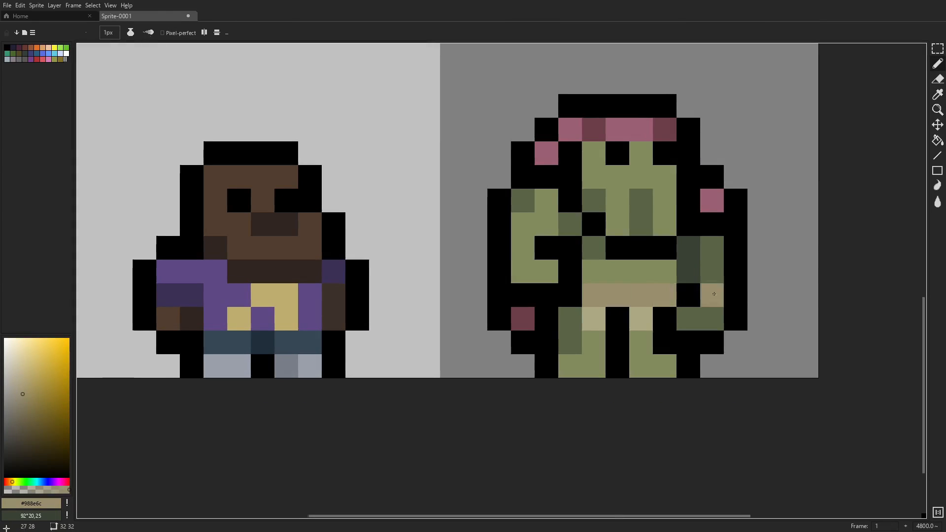
{"action": "scroll", "coordinate": [739, 291], "scroll_direction": "down", "scroll_amount": 5}
{"action": "key", "text": "i"}
{"action": "scroll", "coordinate": [745, 302], "scroll_direction": "up", "scroll_amount": 3}
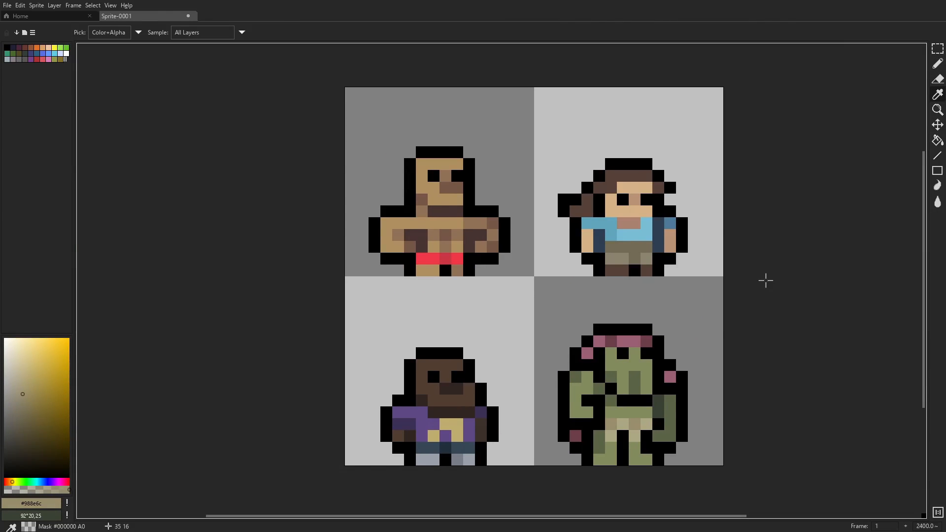
- Shade the pixel between the fourth figure's eyes with the darker olive (#5b6447)
{"action": "left_click", "coordinate": [658, 406]}
{"action": "key", "text": "b"}
{"action": "scroll", "coordinate": [714, 346], "scroll_direction": "down", "scroll_amount": 3}
{"action": "scroll", "coordinate": [715, 350], "scroll_direction": "up", "scroll_amount": 6}
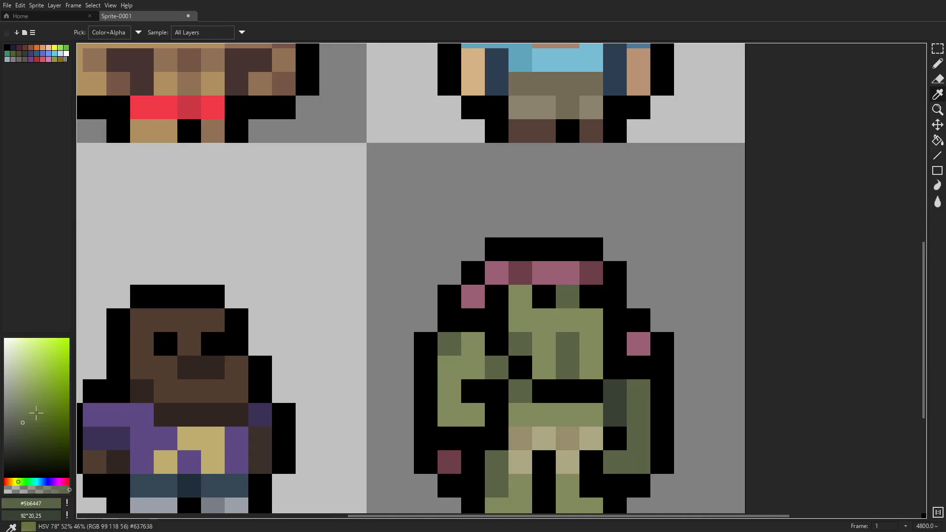
- Replace the black inner lines at the fourth figure's left arm, chin and right arm with a dark green (HSV 92°, 19, 21)
{"action": "left_click", "coordinate": [335, 400]}
{"action": "left_click", "coordinate": [16, 447]}
{"action": "left_click_drag", "start_coordinate": [473, 391], "coordinate": [497, 415]}
{"action": "left_click_drag", "start_coordinate": [591, 414], "coordinate": [593, 381]}
{"action": "left_click", "coordinate": [518, 335]}
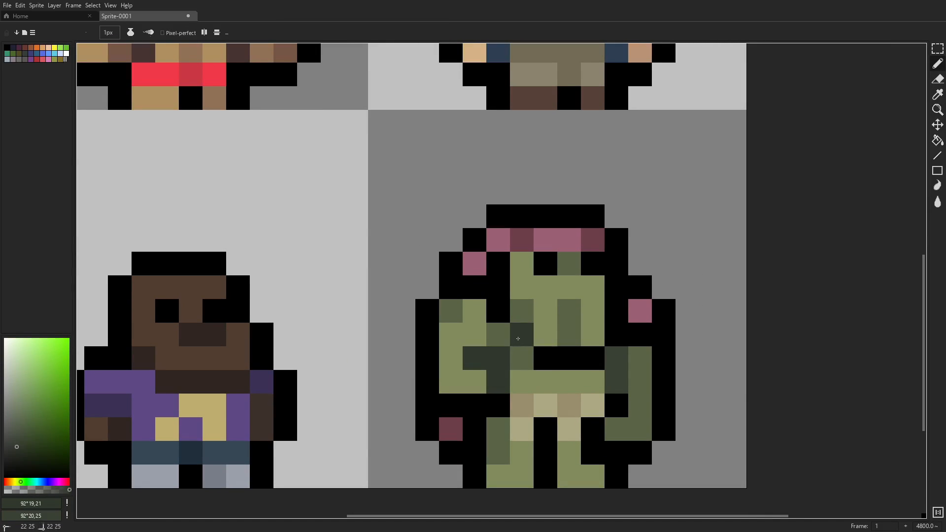
{"action": "left_click_drag", "start_coordinate": [546, 358], "coordinate": [592, 358]}
{"action": "left_click_drag", "start_coordinate": [607, 411], "coordinate": [639, 344]}
{"action": "left_click", "coordinate": [628, 356]}
- Soften the black pixels beside the fourth figure's face and inner right arm with a near-black green (HSV 92°, 17, 16)
{"action": "key", "text": "i"}
{"action": "left_click", "coordinate": [627, 354]}
{"action": "key", "text": "b"}
{"action": "left_click", "coordinate": [646, 338]}
{"action": "left_click_drag", "start_coordinate": [624, 291], "coordinate": [530, 313]}
{"action": "scroll", "coordinate": [660, 314], "scroll_direction": "down", "scroll_amount": 6}
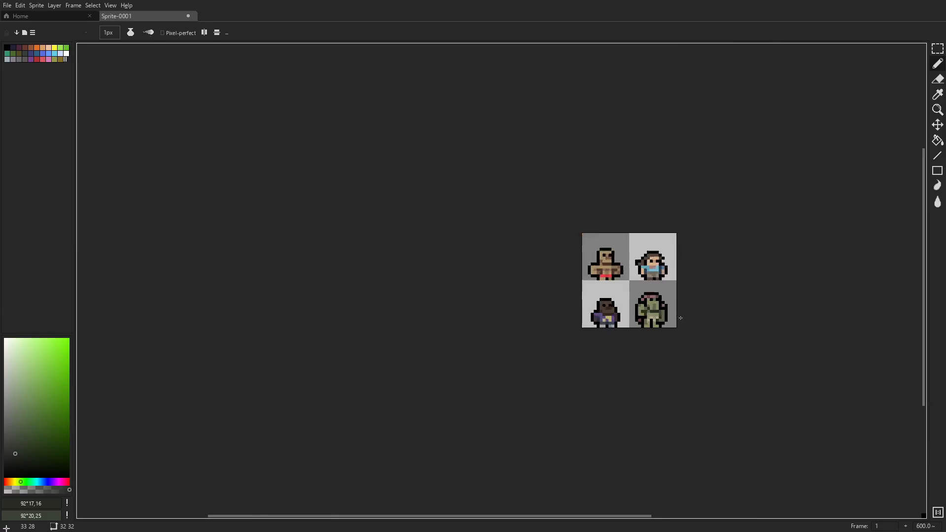
- Try to darken the black line beneath the fourth figure's left arm with the near-black green, and undo it
{"action": "scroll", "coordinate": [667, 314], "scroll_direction": "up", "scroll_amount": 6}
{"action": "left_click_drag", "start_coordinate": [458, 341], "coordinate": [482, 342]}
{"action": "scroll", "coordinate": [542, 293], "scroll_direction": "down", "scroll_amount": 2}
{"action": "key", "text": "ctrl+z"}
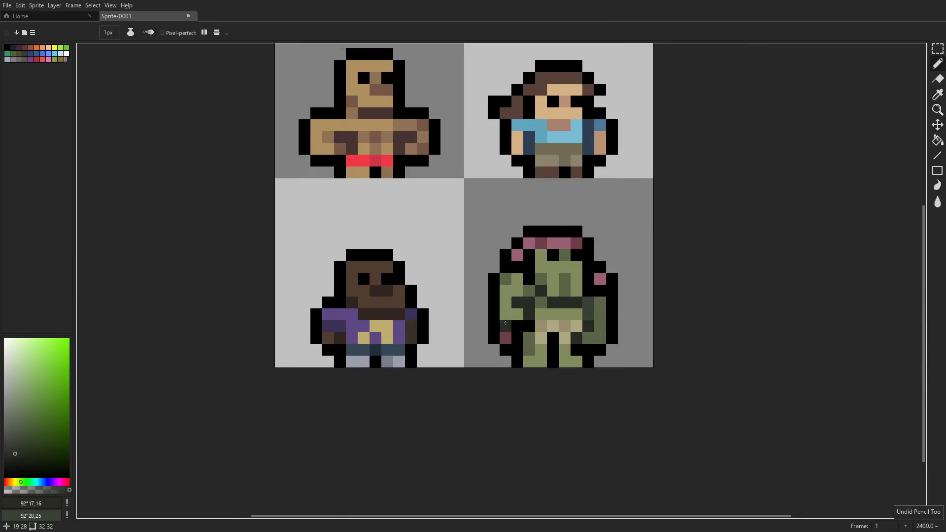
- Paint the gap pixel just below the middle of the loincloth in a dark brown derived from its tan
{"action": "scroll", "coordinate": [558, 344], "scroll_direction": "up", "scroll_amount": 2}
{"action": "key", "text": "i"}
{"action": "left_click", "coordinate": [567, 306]}
{"action": "left_click", "coordinate": [30, 409]}
{"action": "key", "text": "x"}
{"action": "left_click", "coordinate": [23, 443]}
{"action": "key", "text": "b"}
{"action": "left_click", "coordinate": [545, 326]}
{"action": "scroll", "coordinate": [511, 379], "scroll_direction": "down", "scroll_amount": 4}
{"action": "scroll", "coordinate": [511, 373], "scroll_direction": "up", "scroll_amount": 4}
- Recolour the remaining black inner pixels between the legs and beside the right leg with dark green (#272b24)
{"action": "key", "text": "i"}
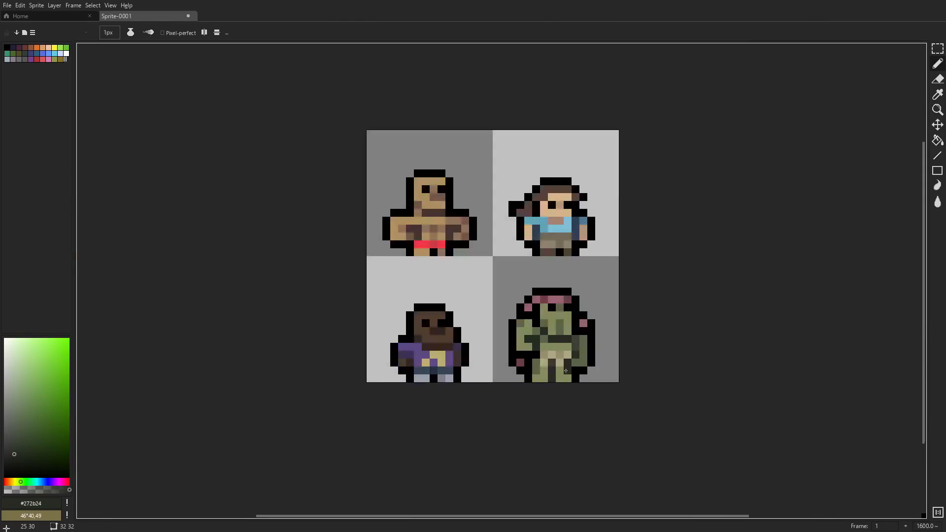
{"action": "scroll", "coordinate": [744, 356], "scroll_direction": "up", "scroll_amount": 4}
{"action": "scroll", "coordinate": [769, 359], "scroll_direction": "down", "scroll_amount": 1}
{"action": "scroll", "coordinate": [778, 362], "scroll_direction": "up", "scroll_amount": 1}
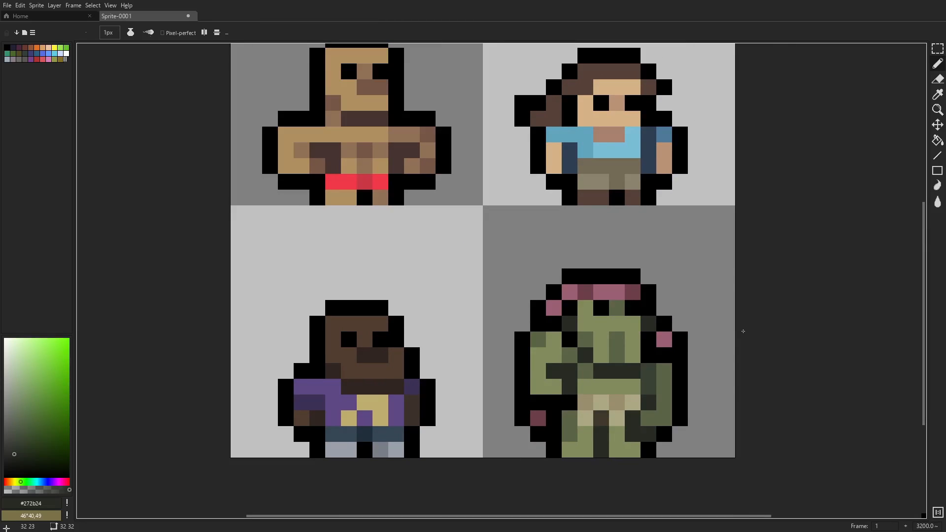
{"action": "scroll", "coordinate": [791, 364], "scroll_direction": "down", "scroll_amount": 1}
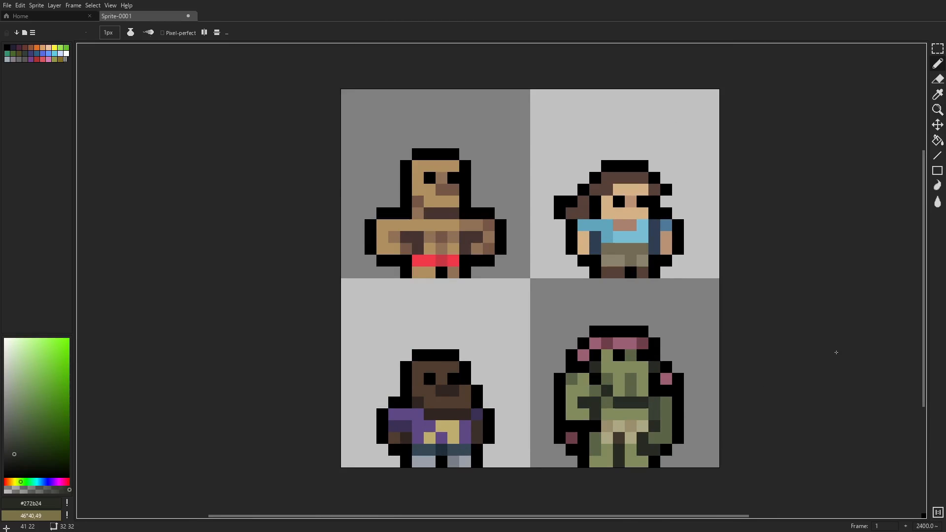